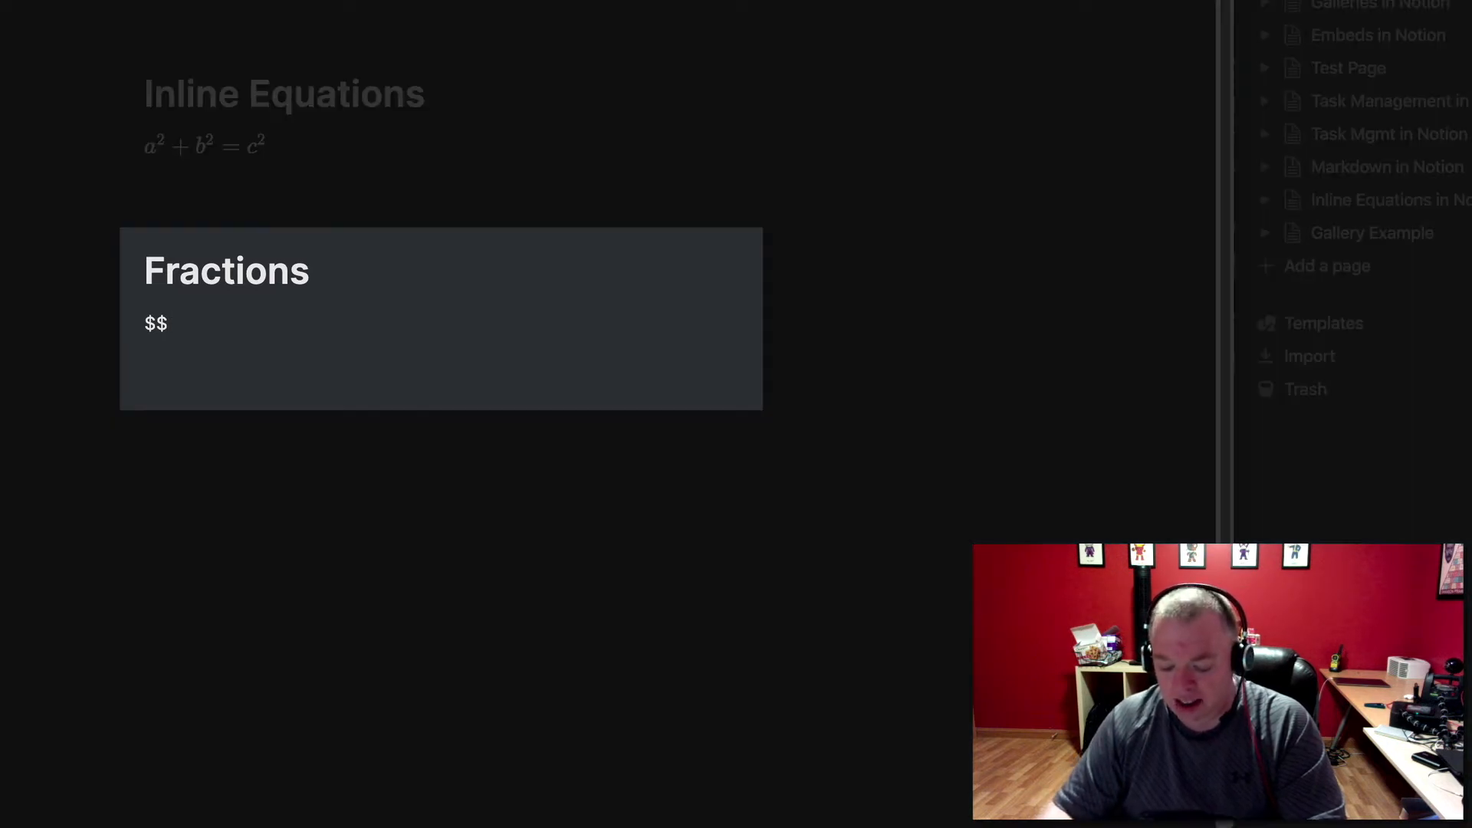
Step: Complete the inline equation under the Fractions heading as \frac 1 2 to write the fraction one half
text(\frac)
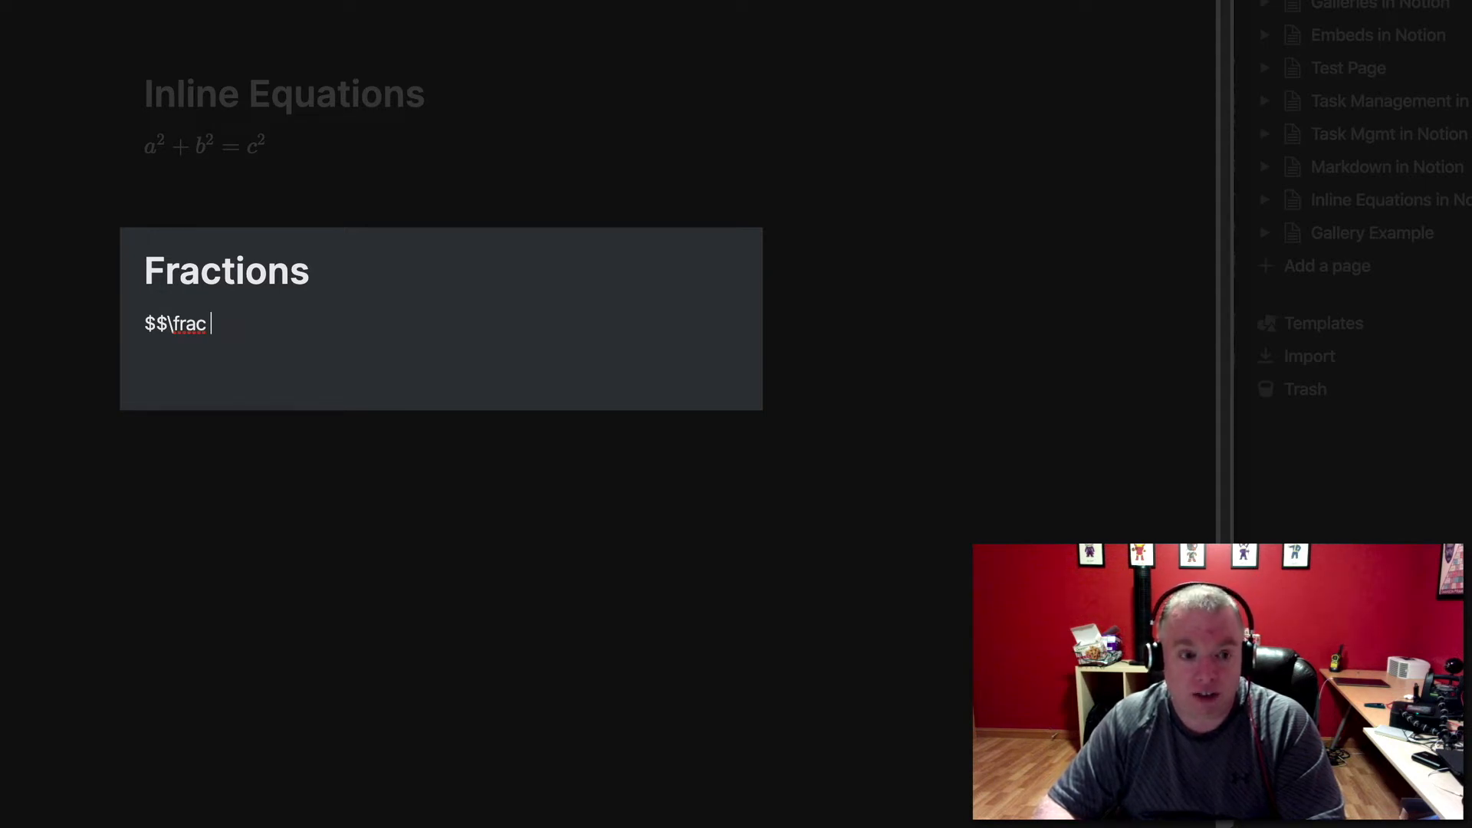
text(1 2$$)
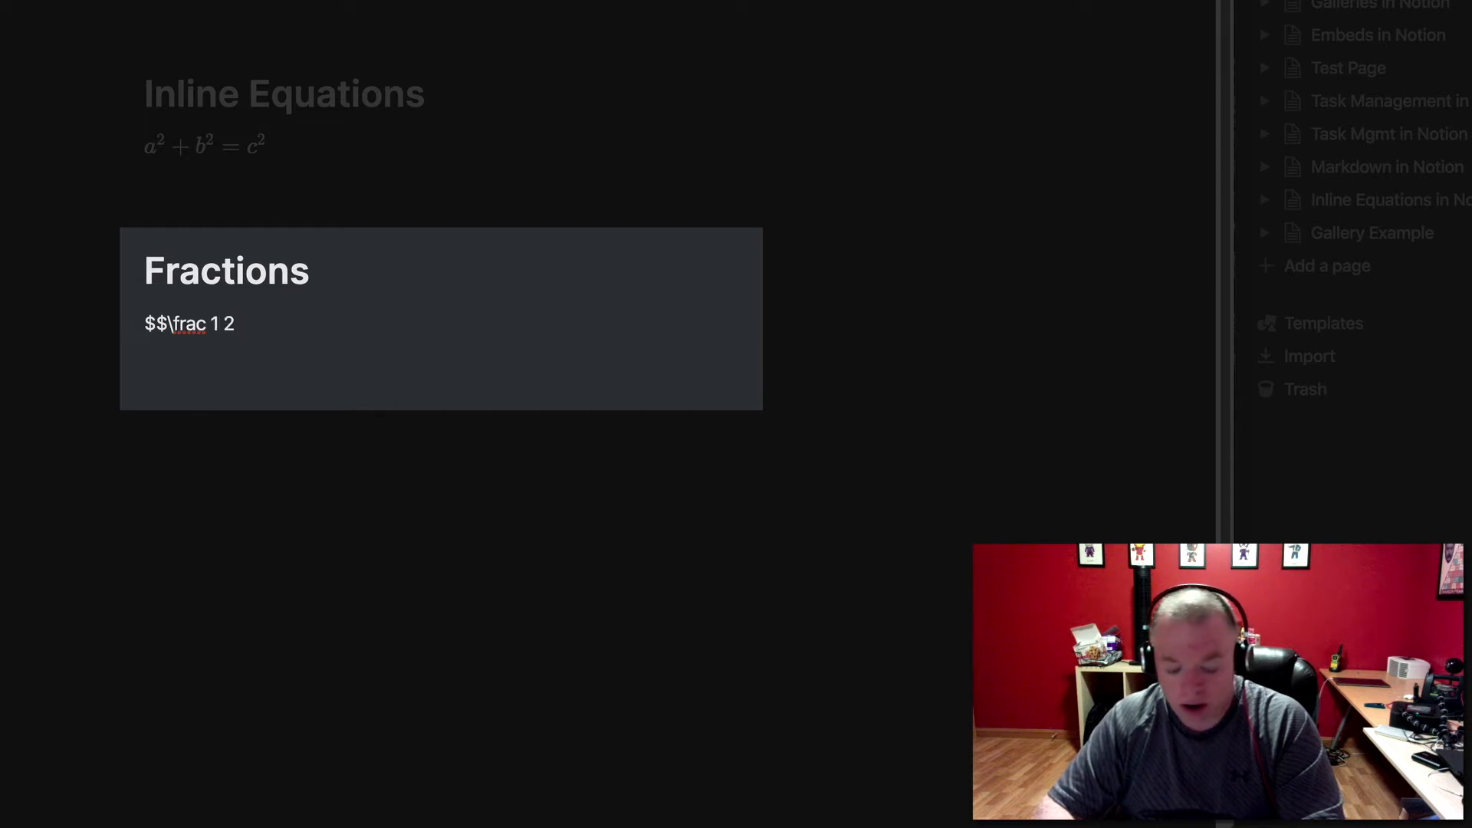
key(Return)
key(Return)
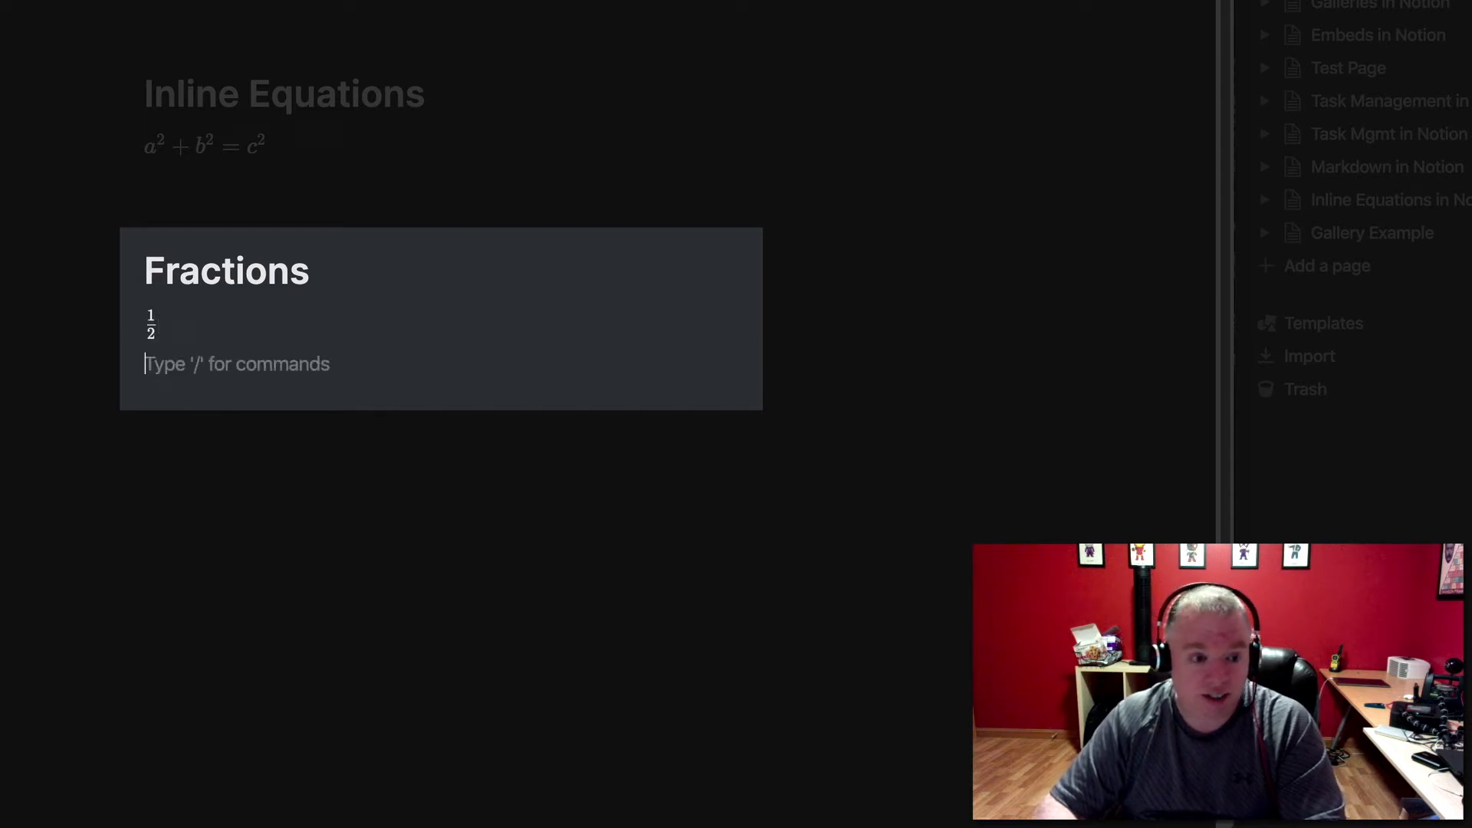
key(BackSpace)
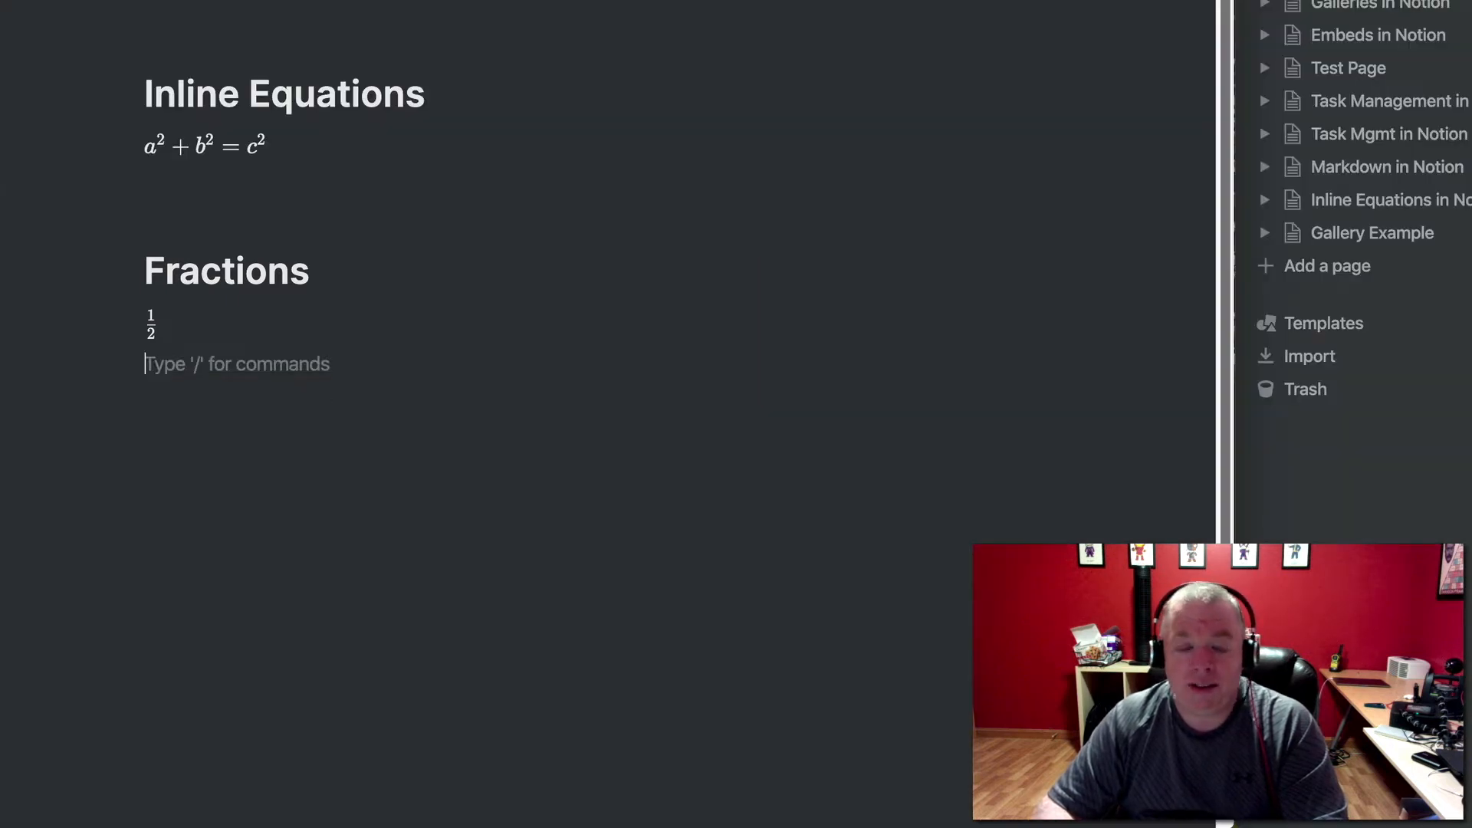
Step: Add the inline equation {a \above{2pt} b+1} below the one-half fraction, leaving a blank line between them
key(Return)
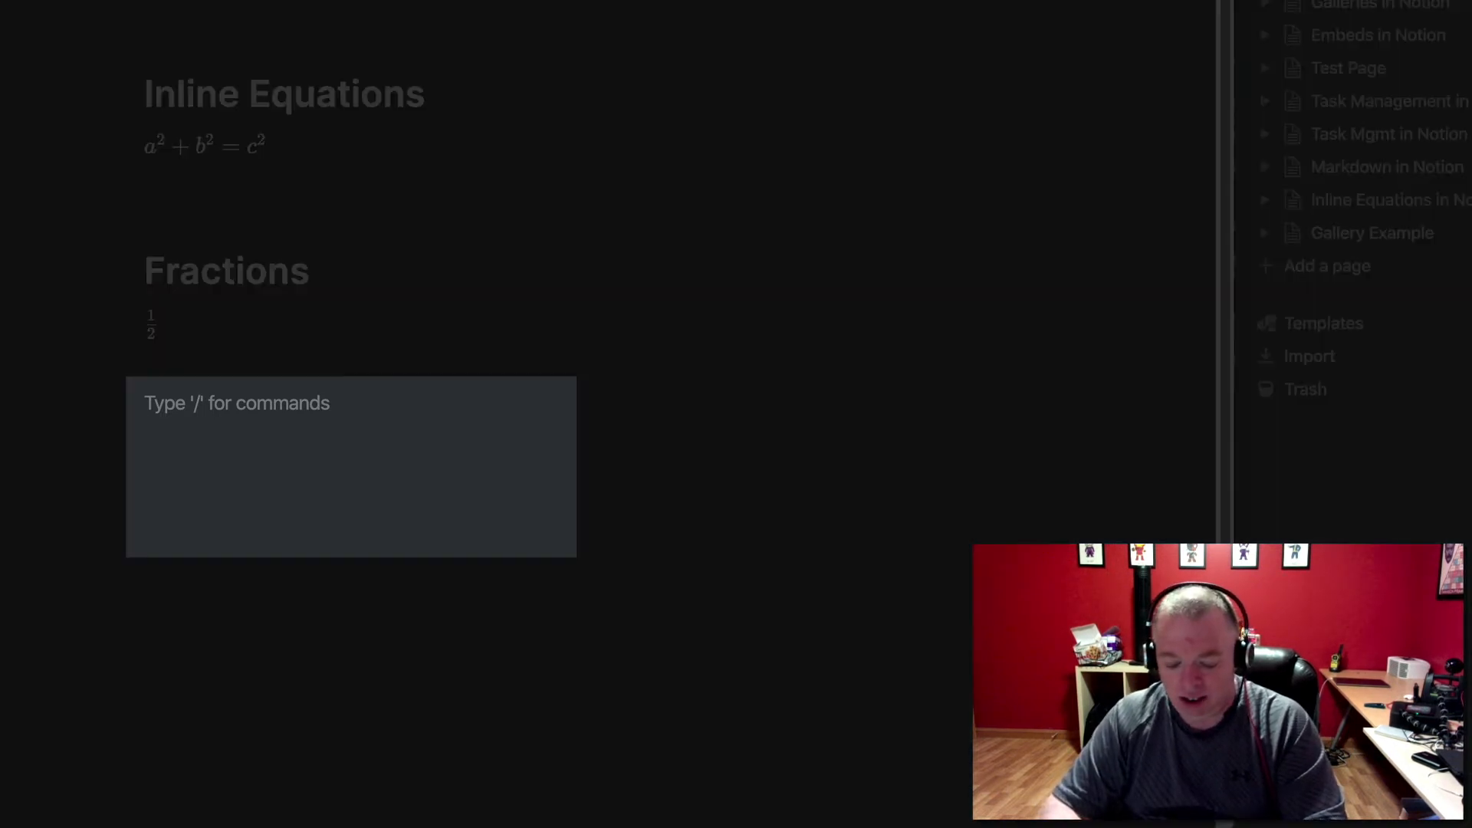
text($$)
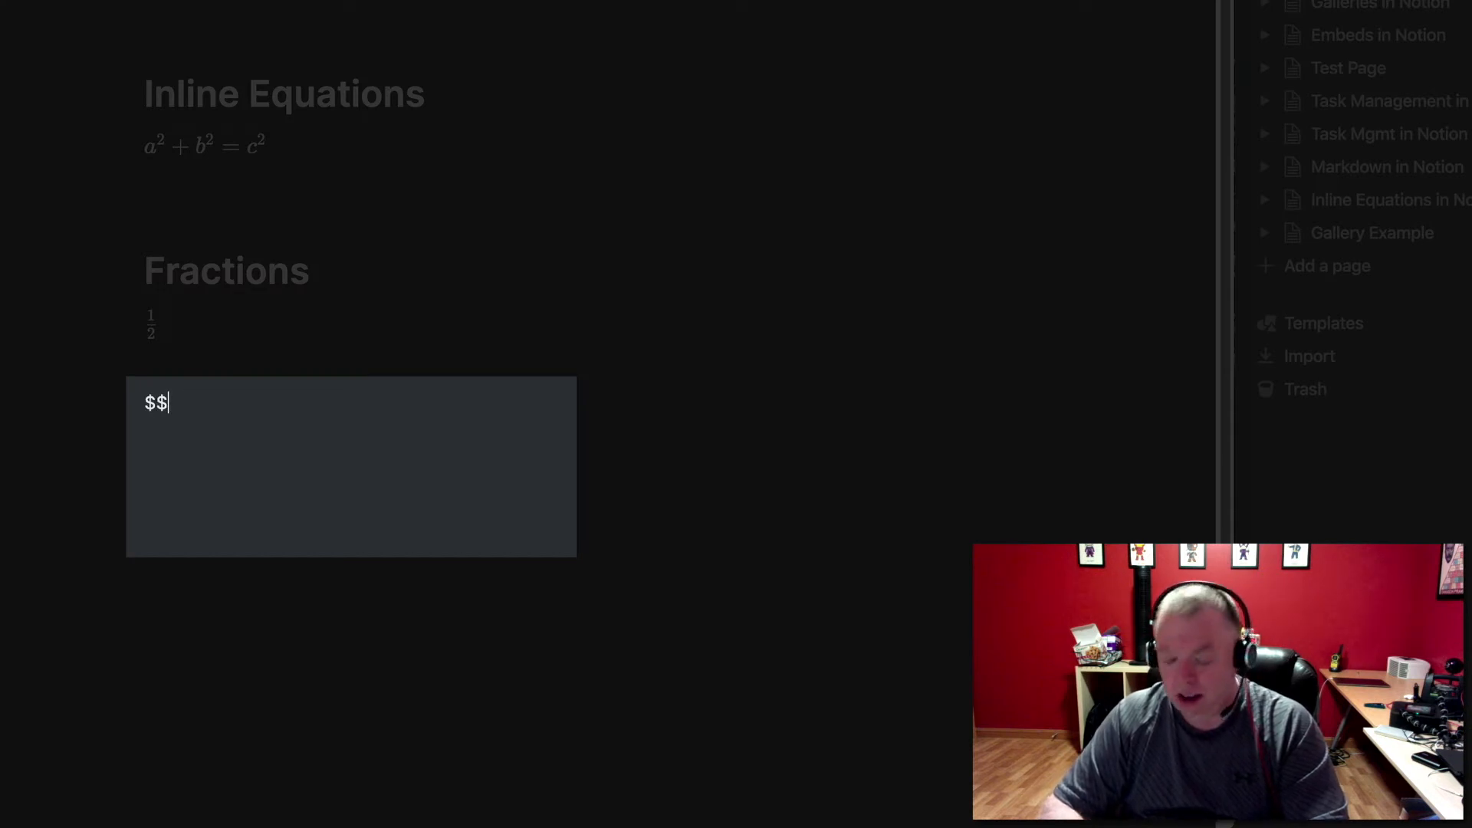
text({)
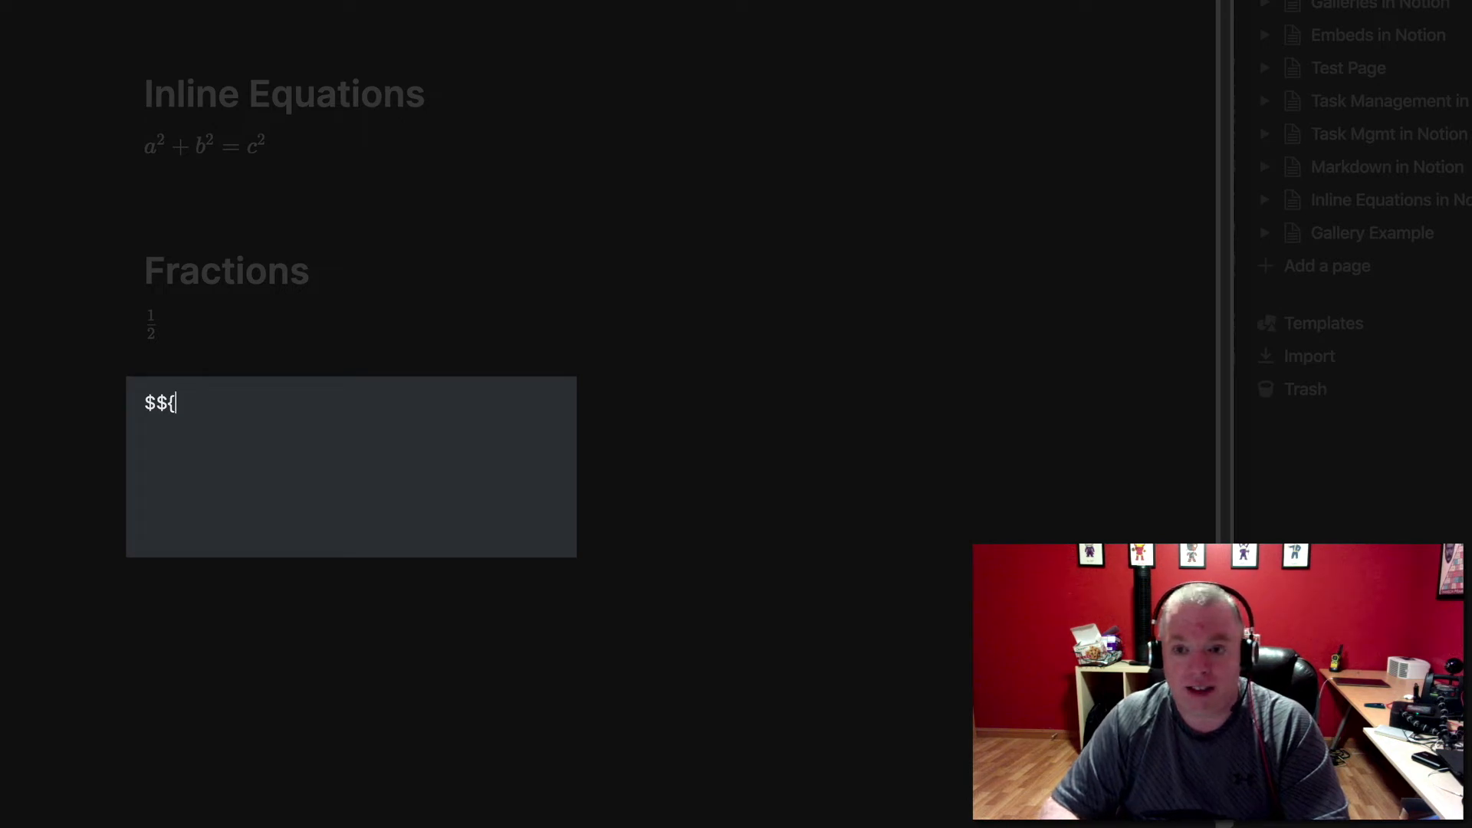
text(a)
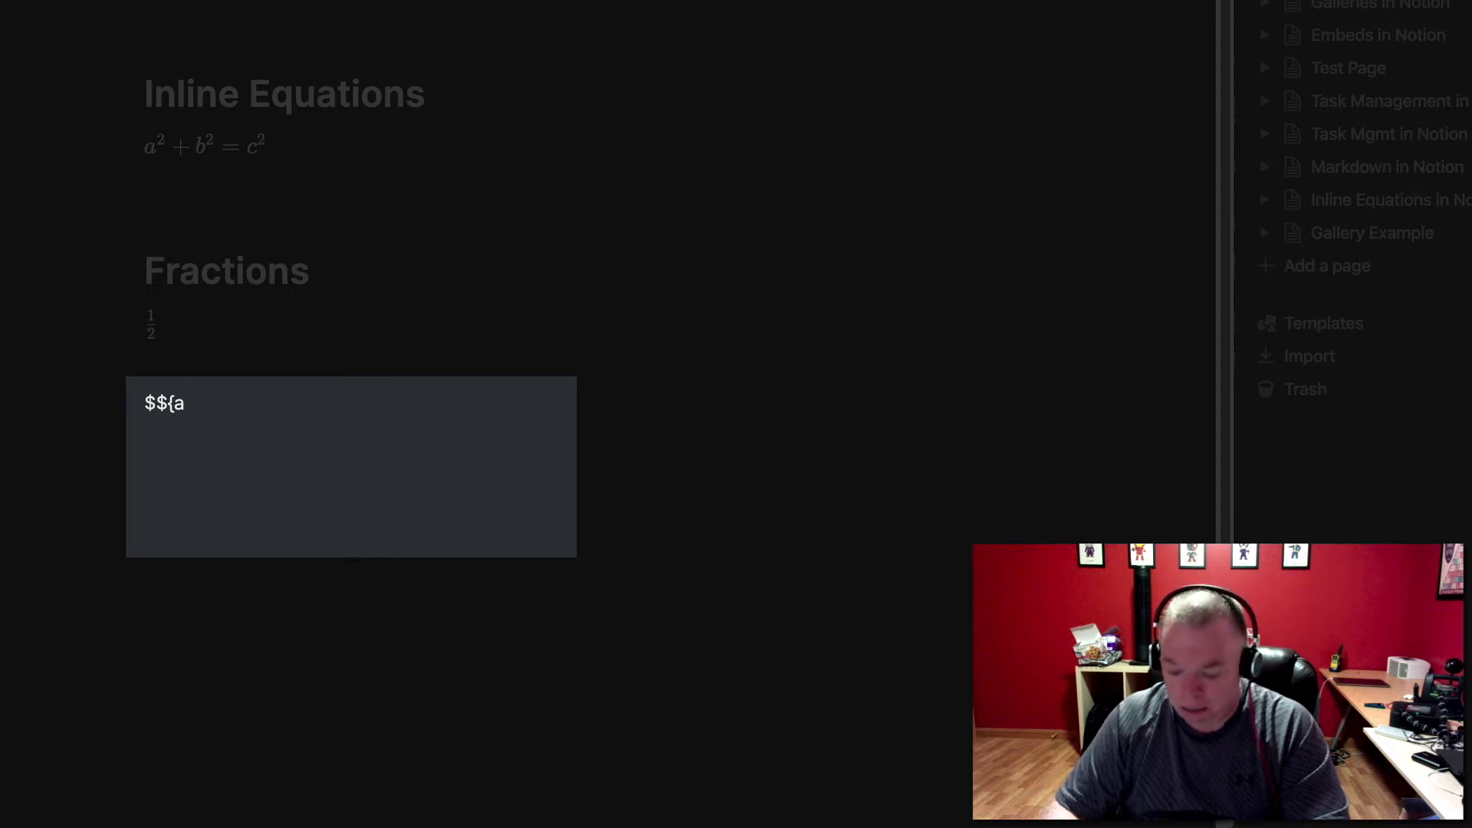
text(\above)
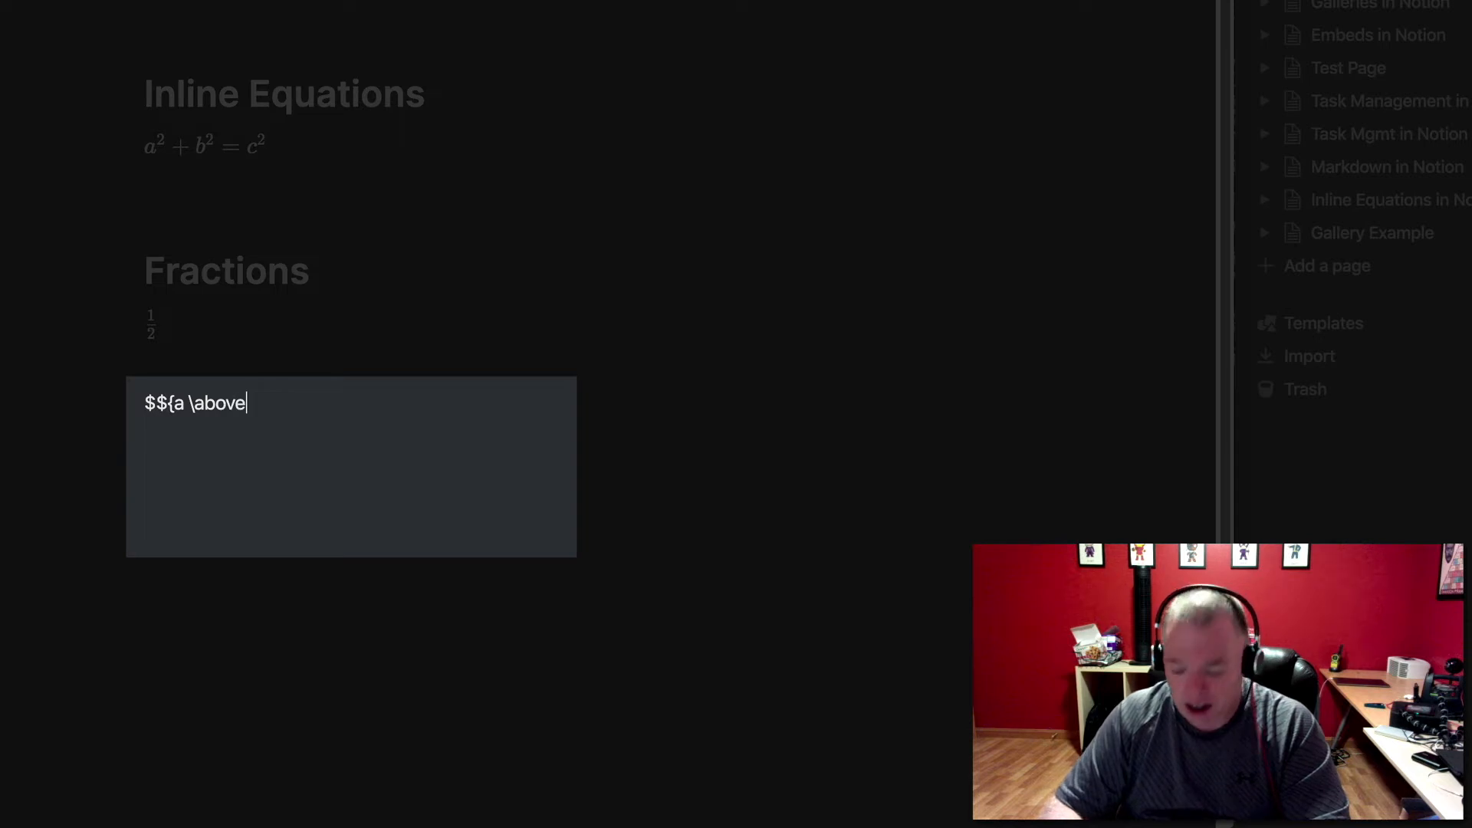
text({)
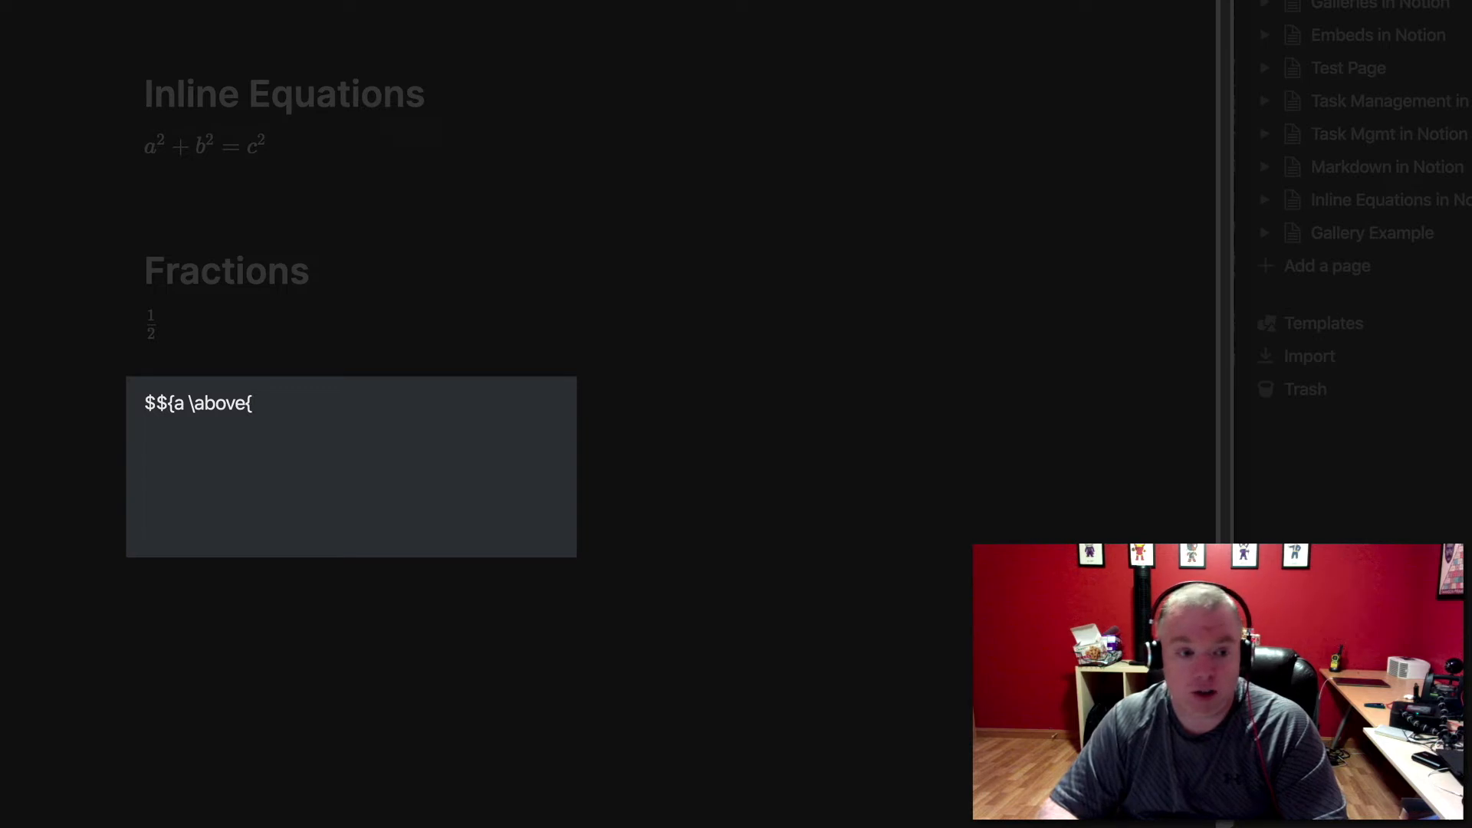
text(2pt)
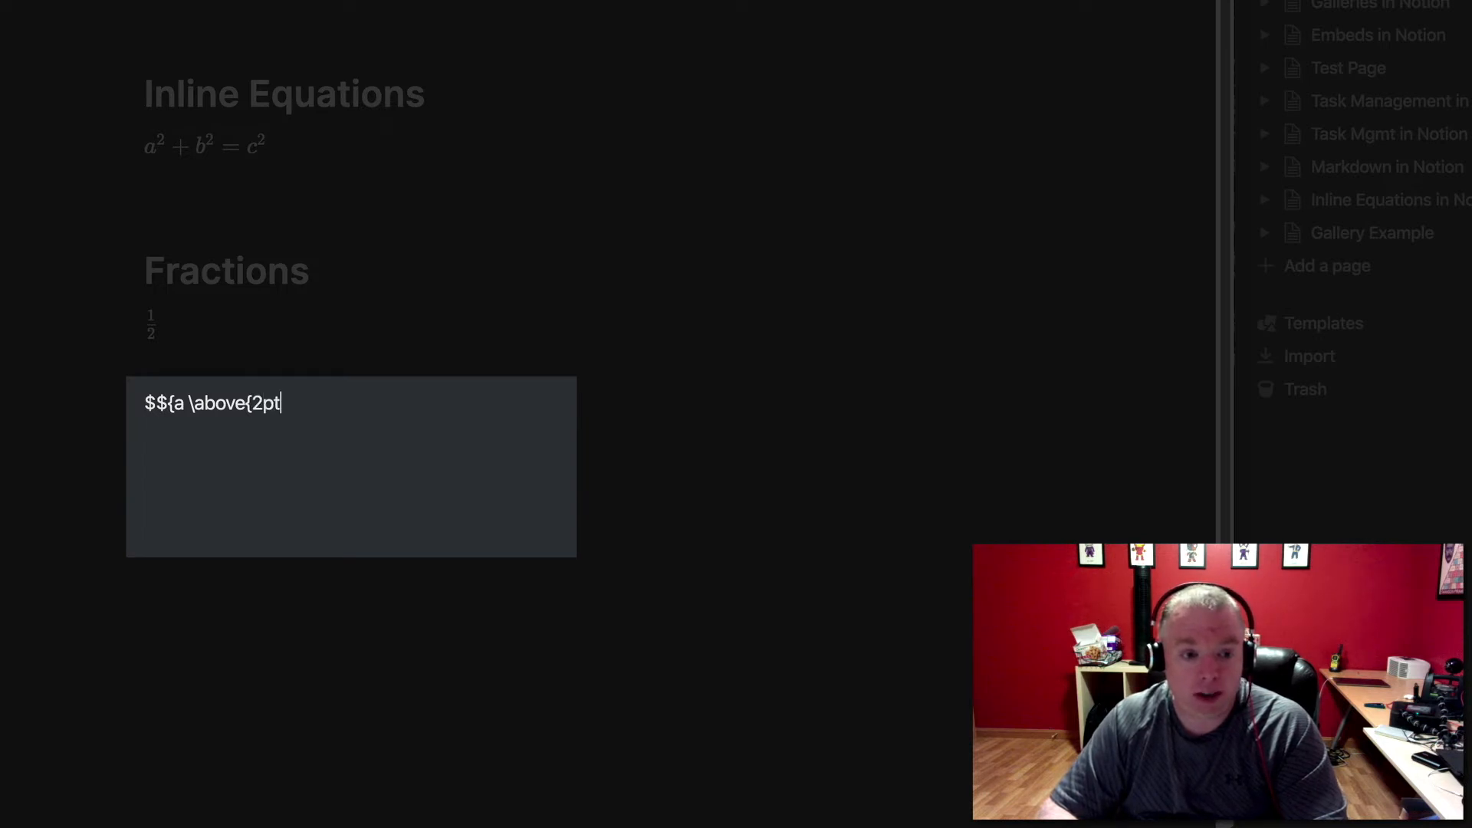
text(})
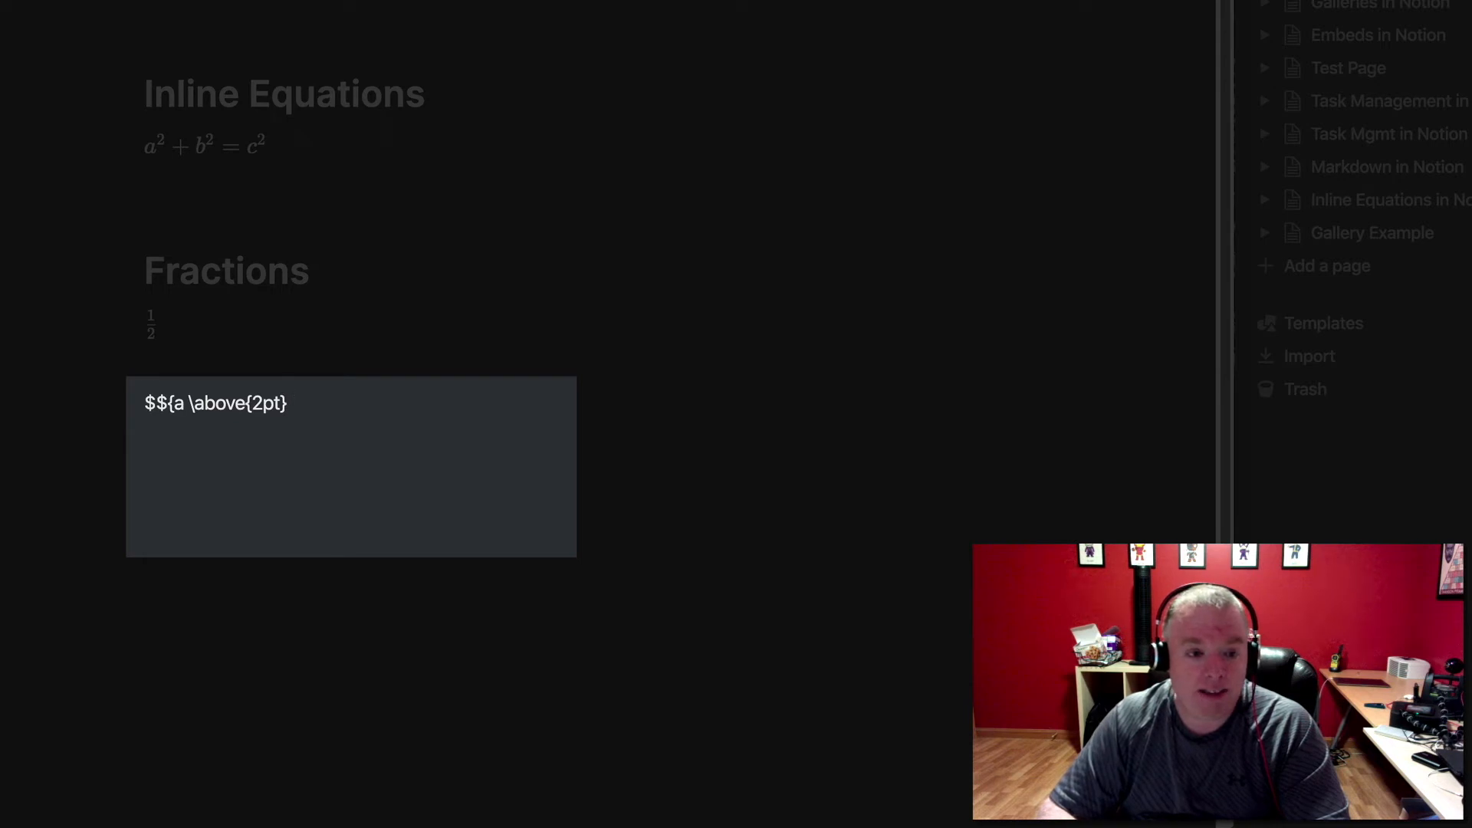
text( a)
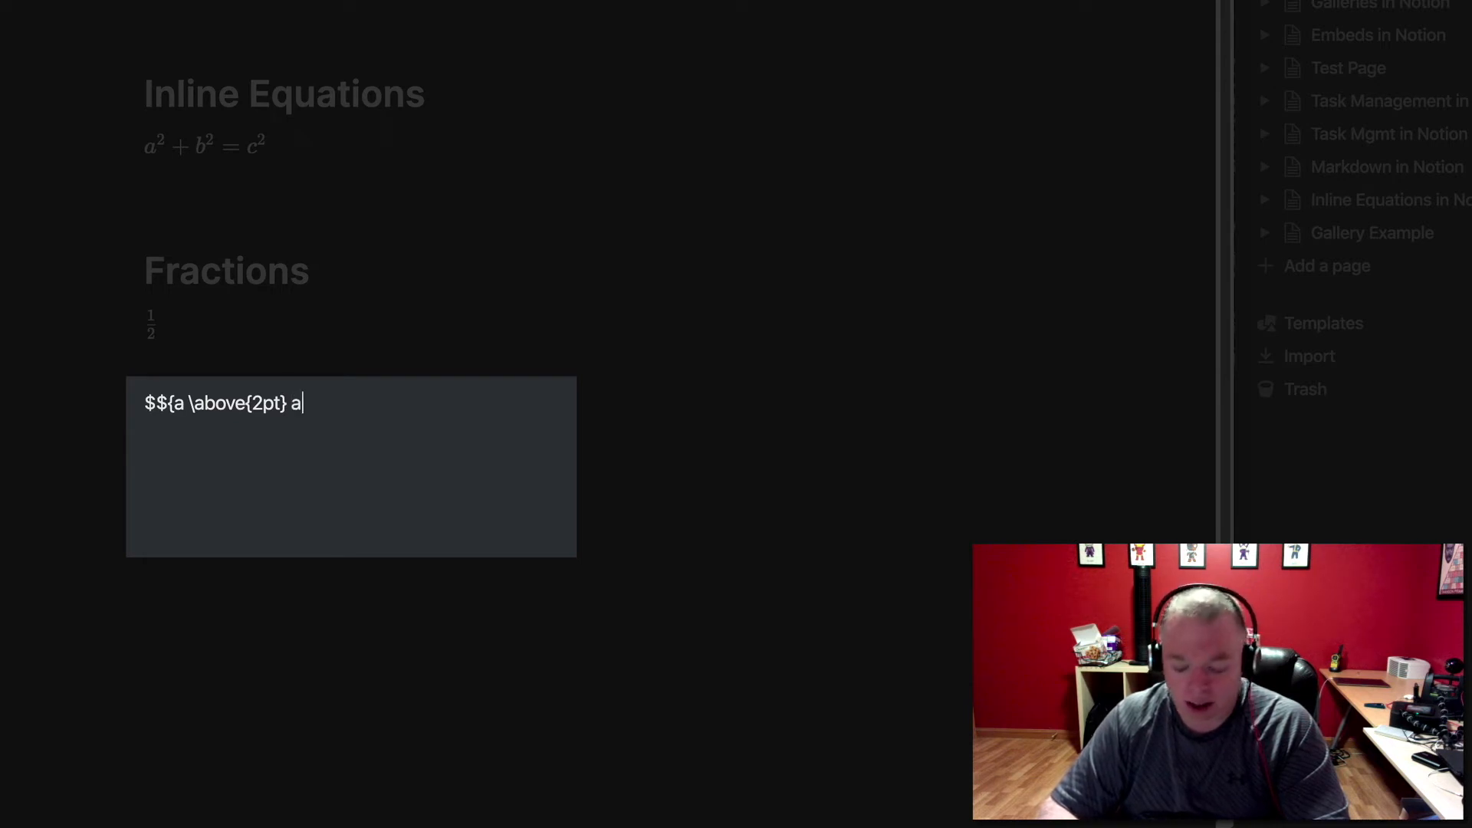
key(BackSpace)
text(b)
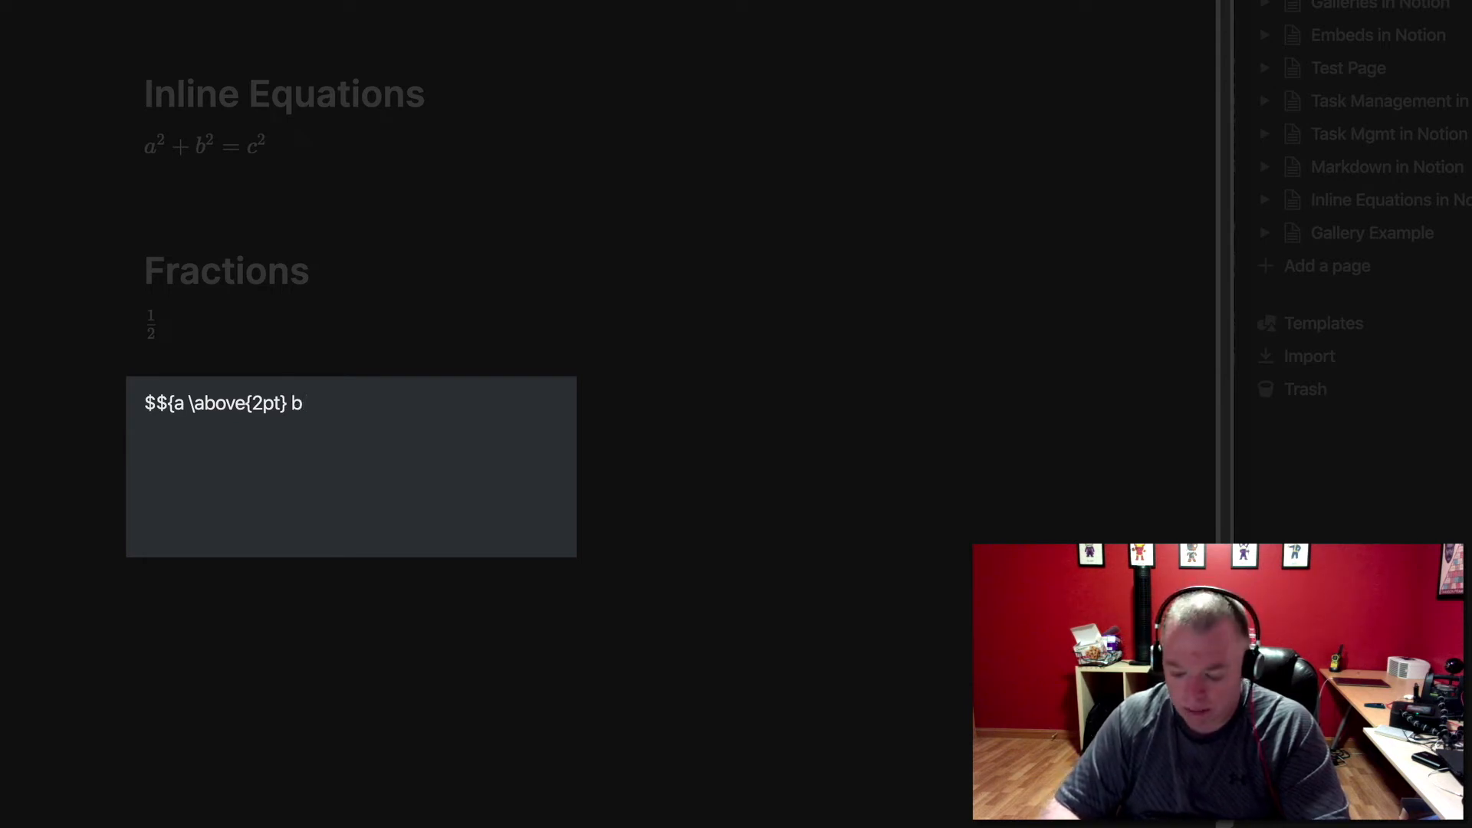
text(+1)
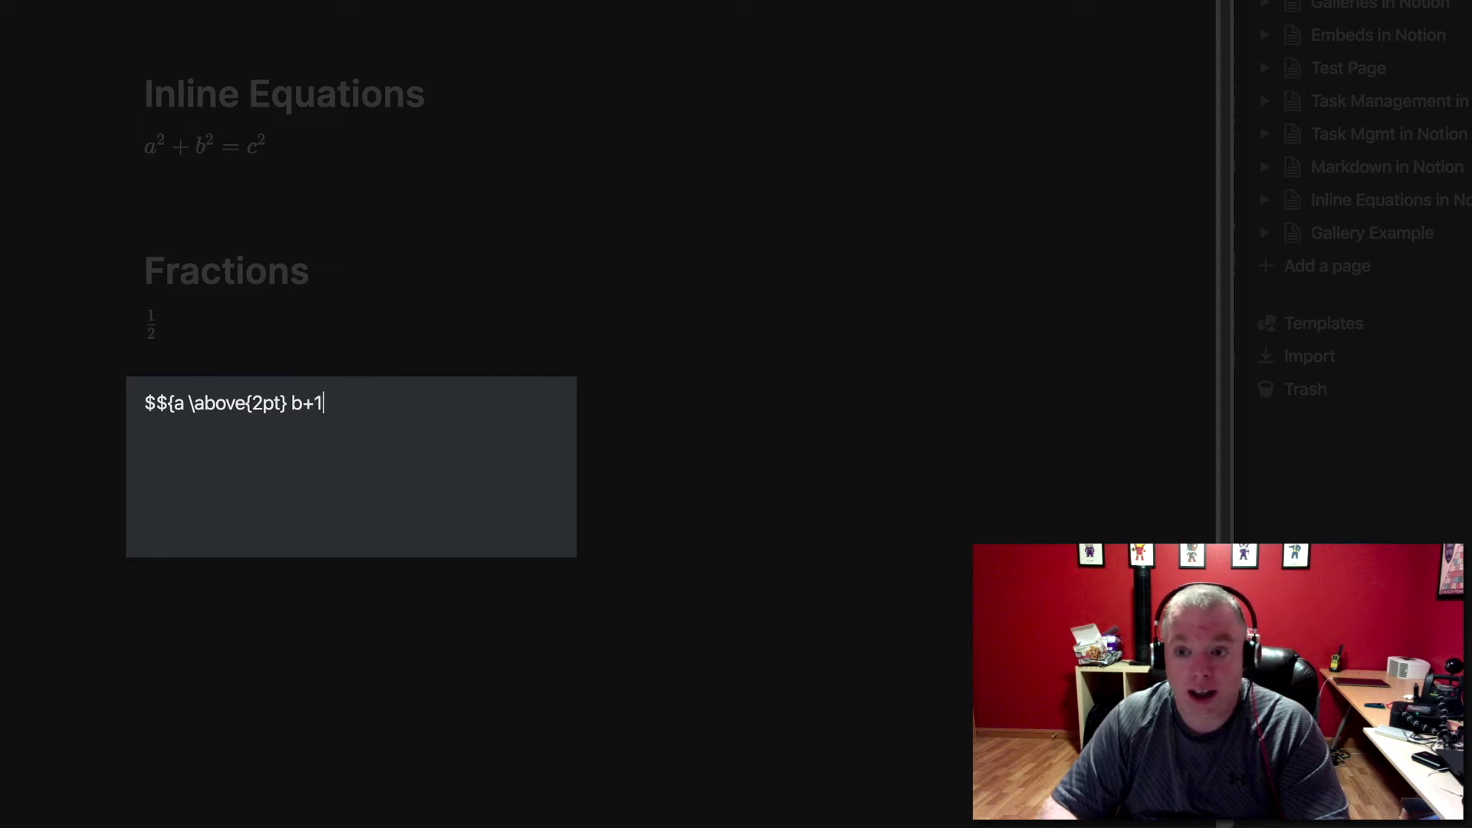
text(})
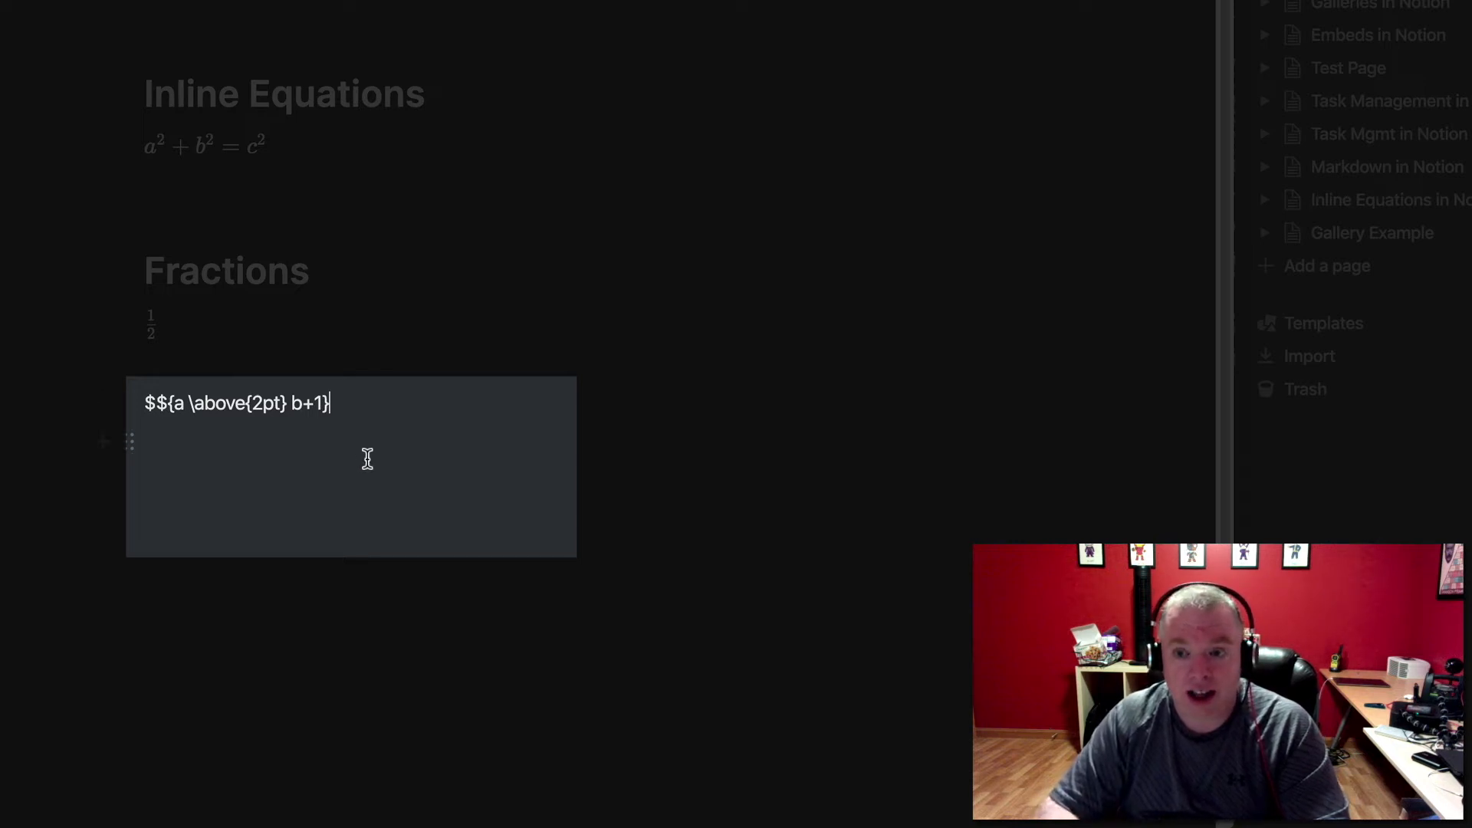
text($$)
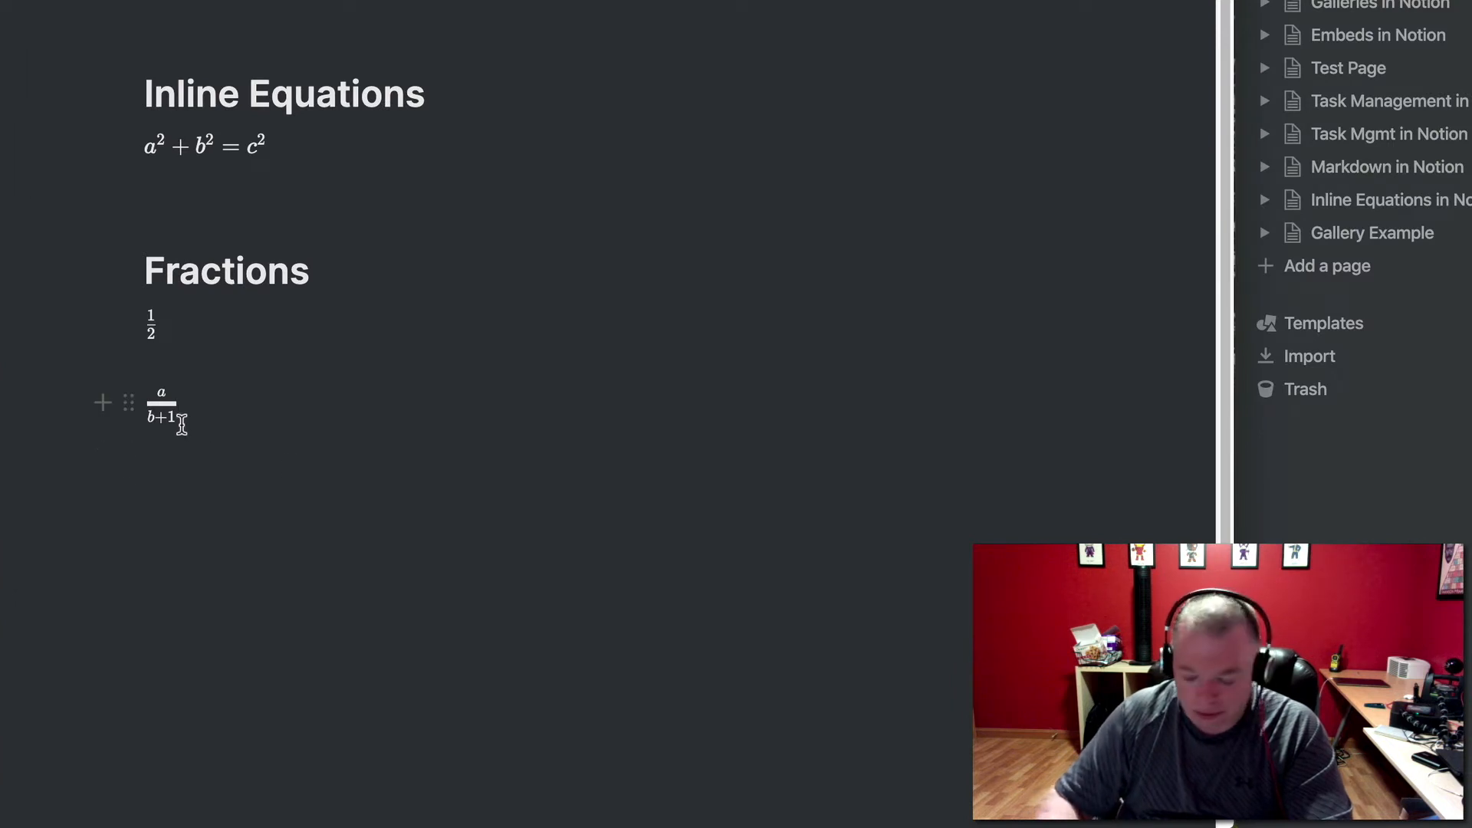
key(Return)
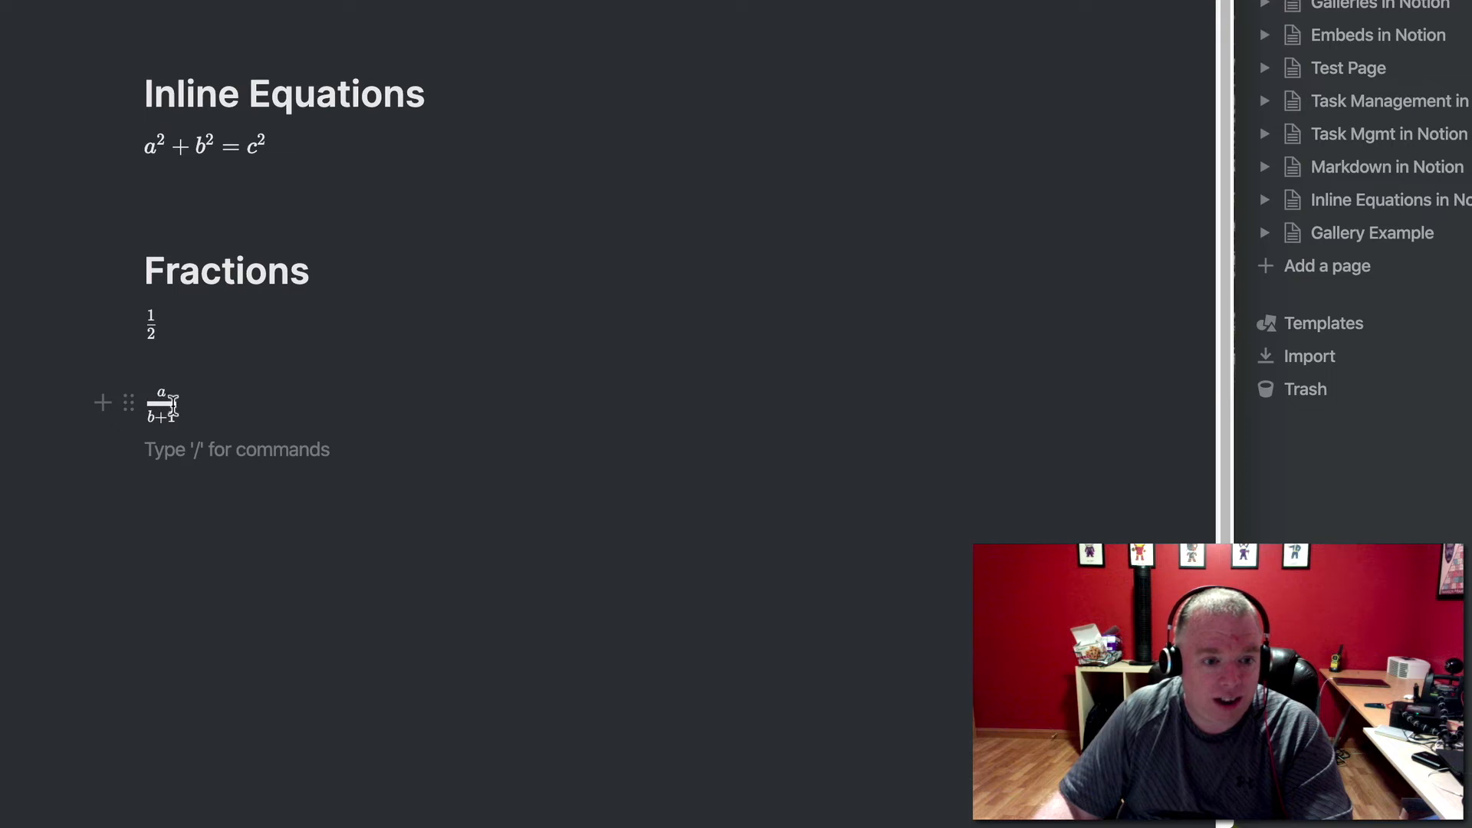
Step: Set the fraction bar thickness of the a over b+1 equation to 1pt
click(170, 408)
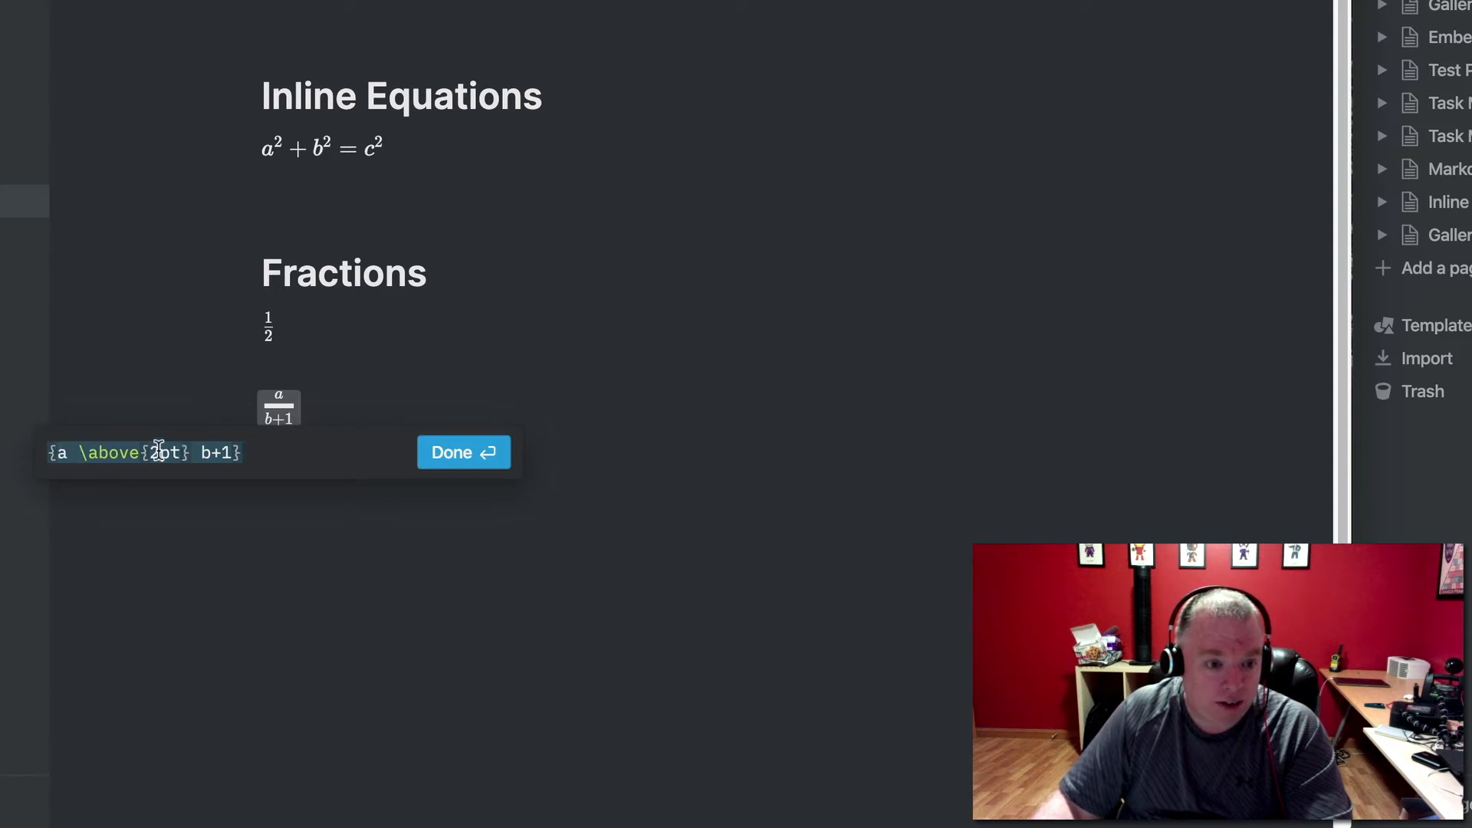
click(184, 455)
key(BackSpace)
text(1)
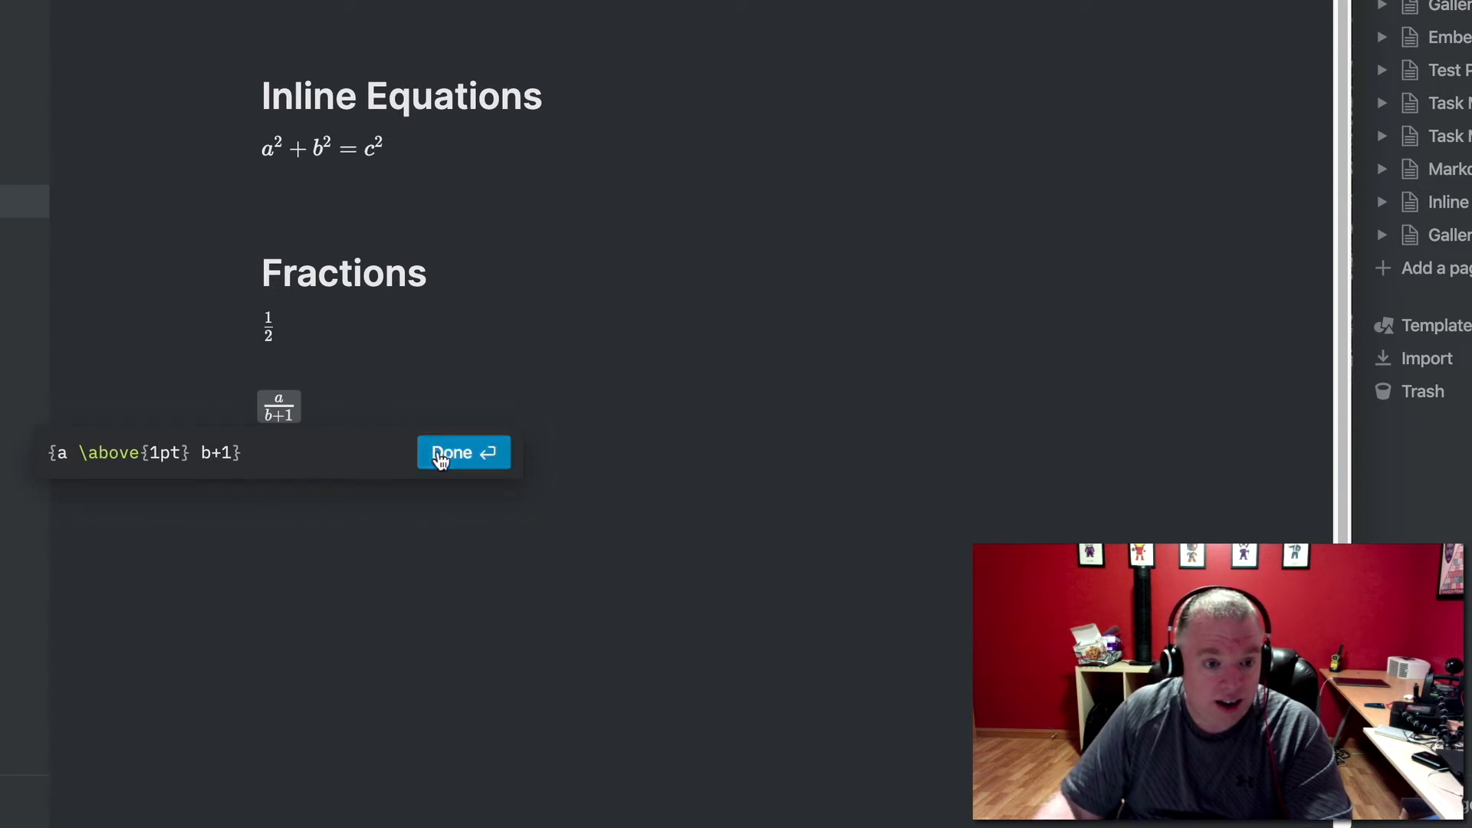
click(441, 453)
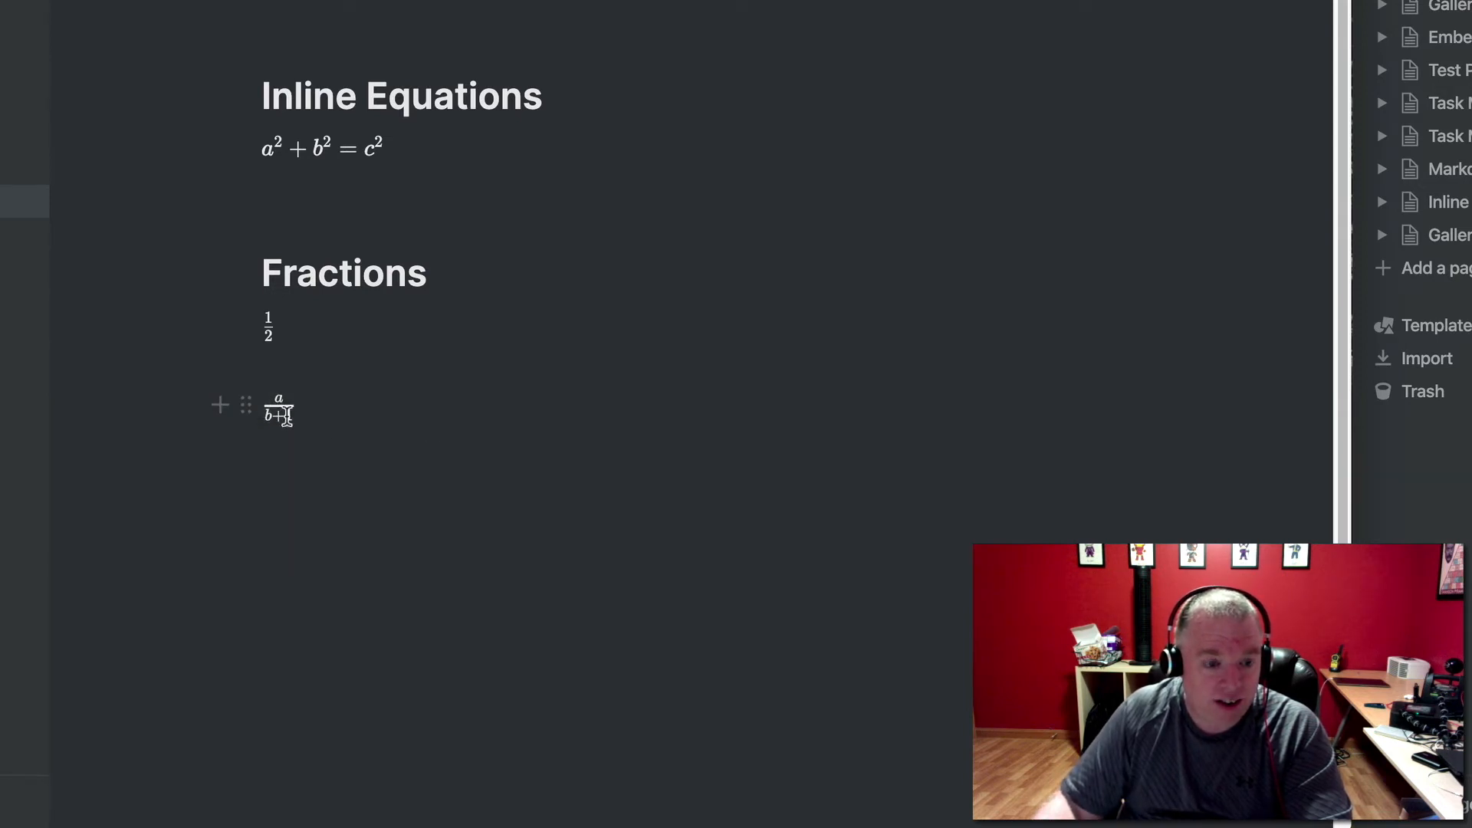
Step: Try a 5pt bar thickness on the a over b+1 fraction, and undo that change
click(284, 415)
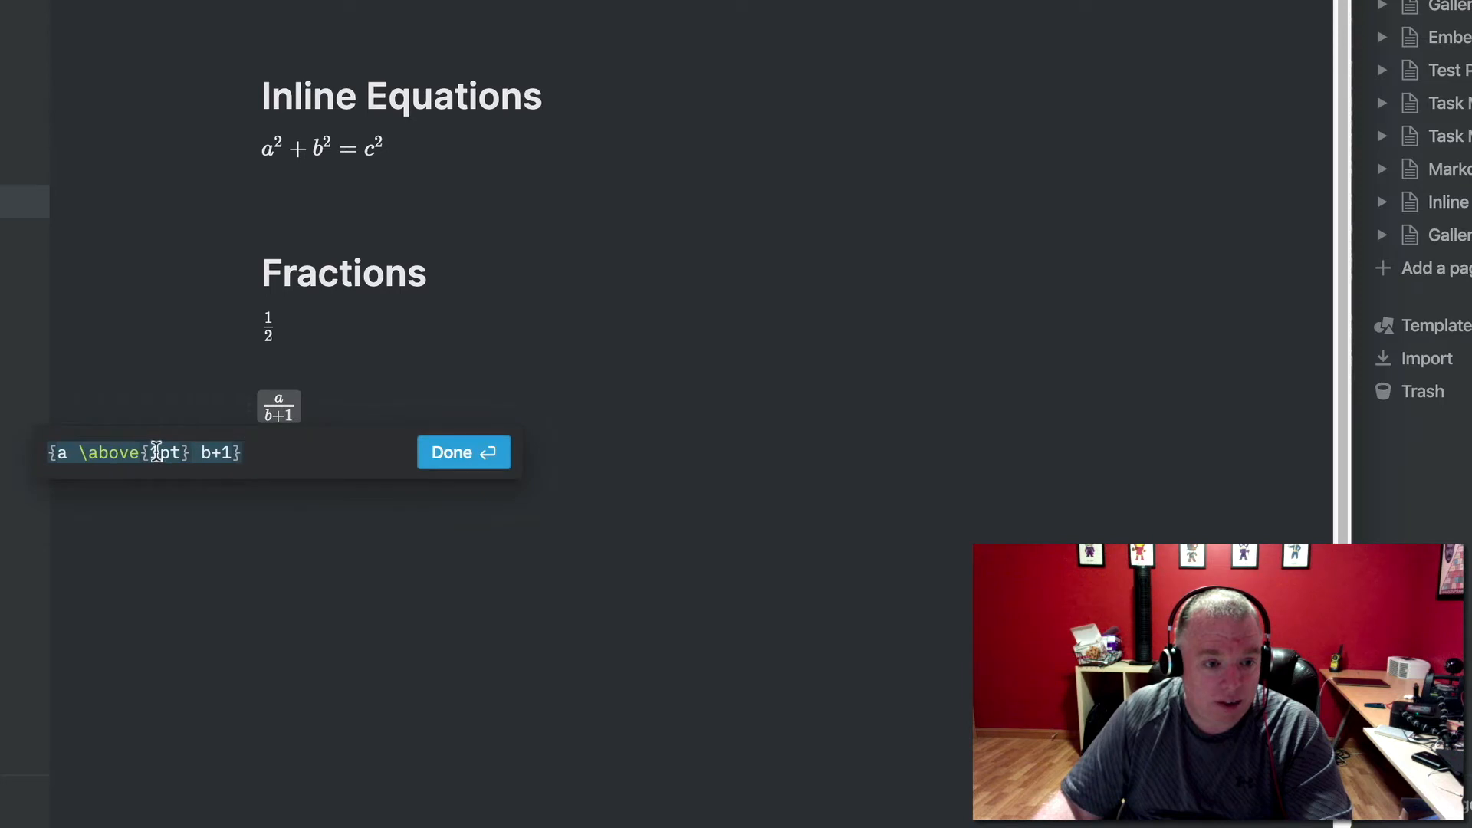
click(159, 452)
key(BackSpace)
text(5)
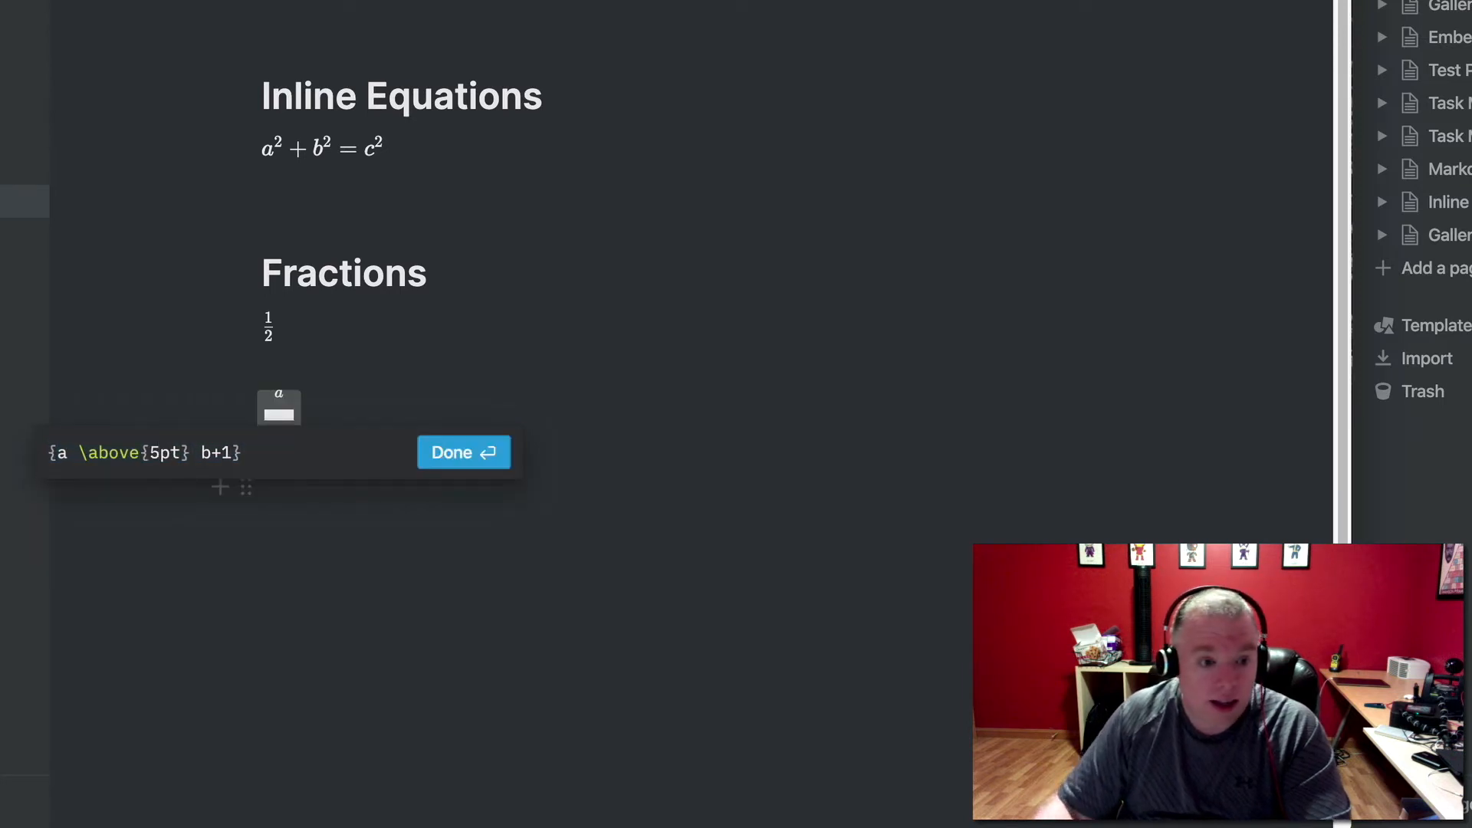
click(468, 451)
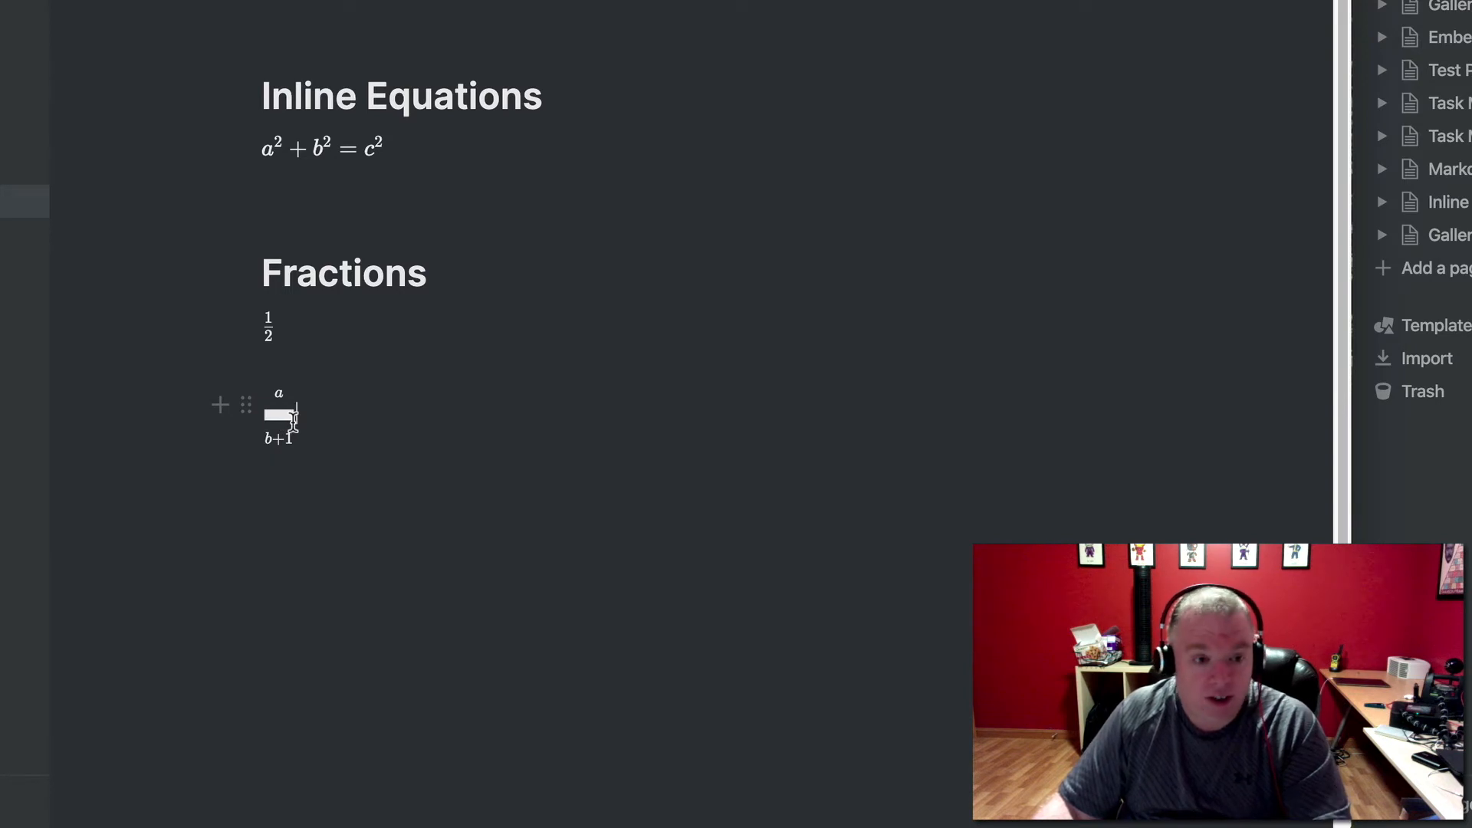
key(super+z)
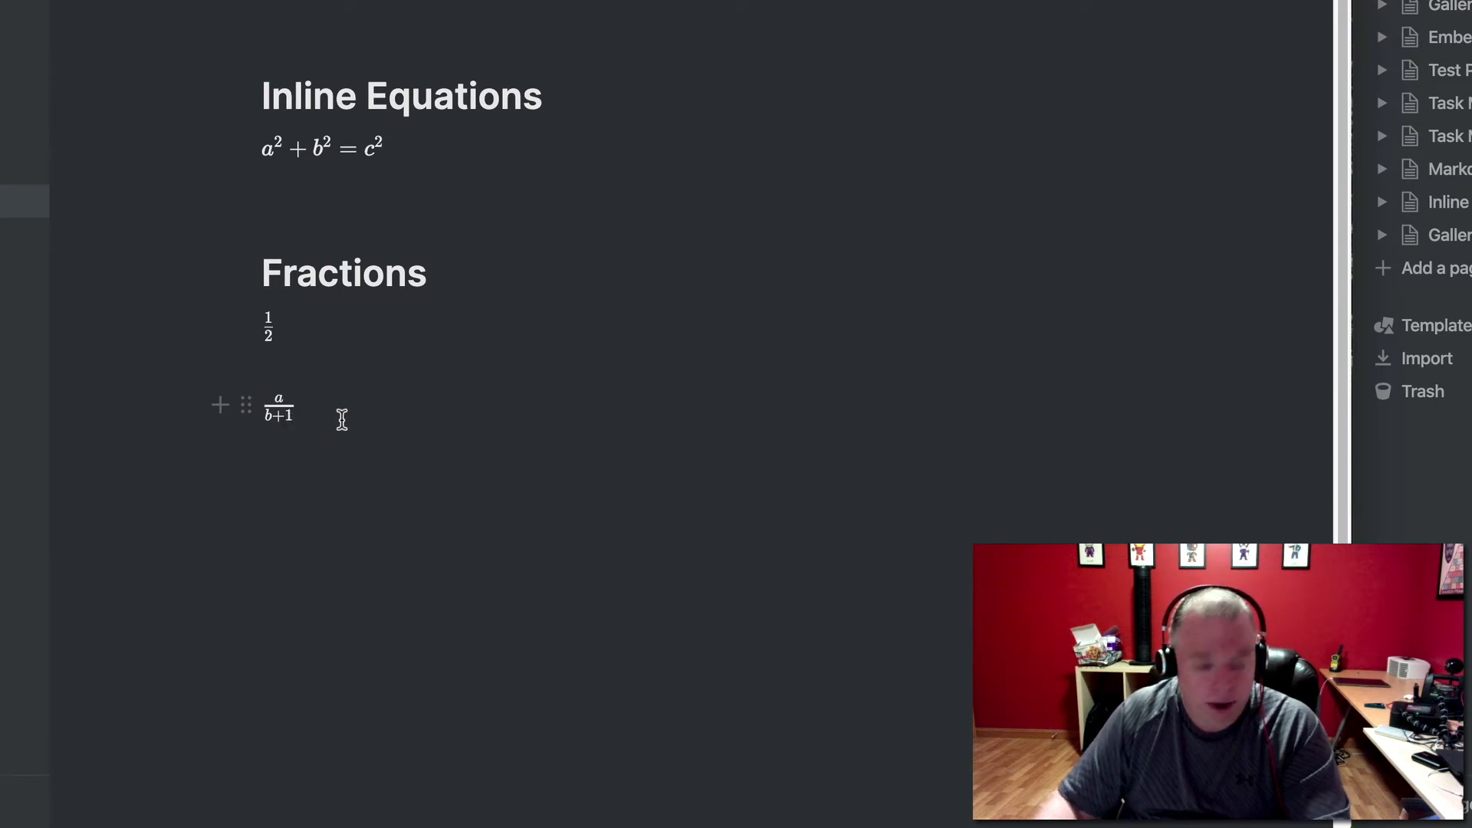
Step: Add a Heading 1 block reading "Square & Cube Roots" below the fractions, after a blank line
key(Return)
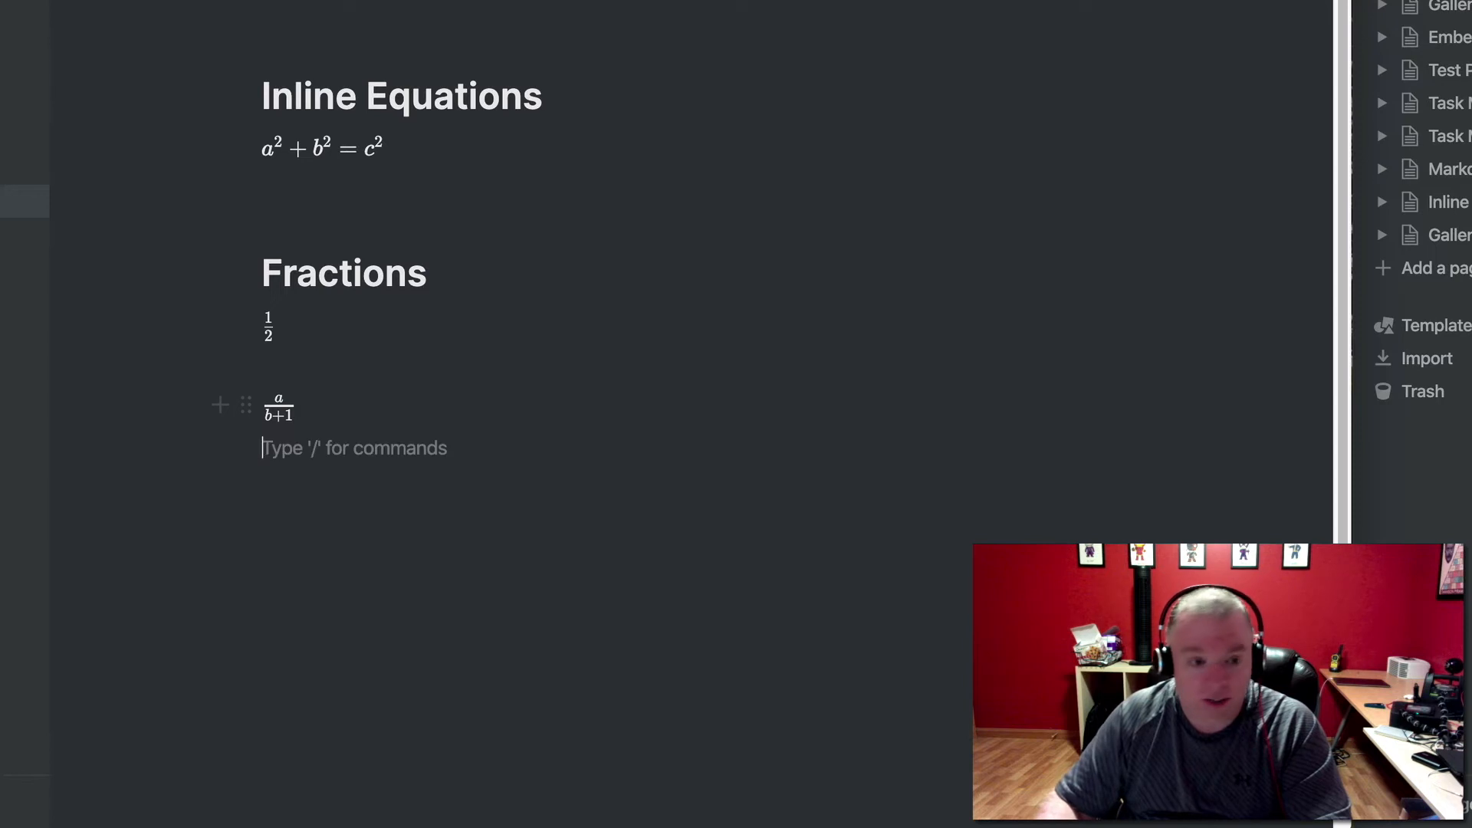
key(Return)
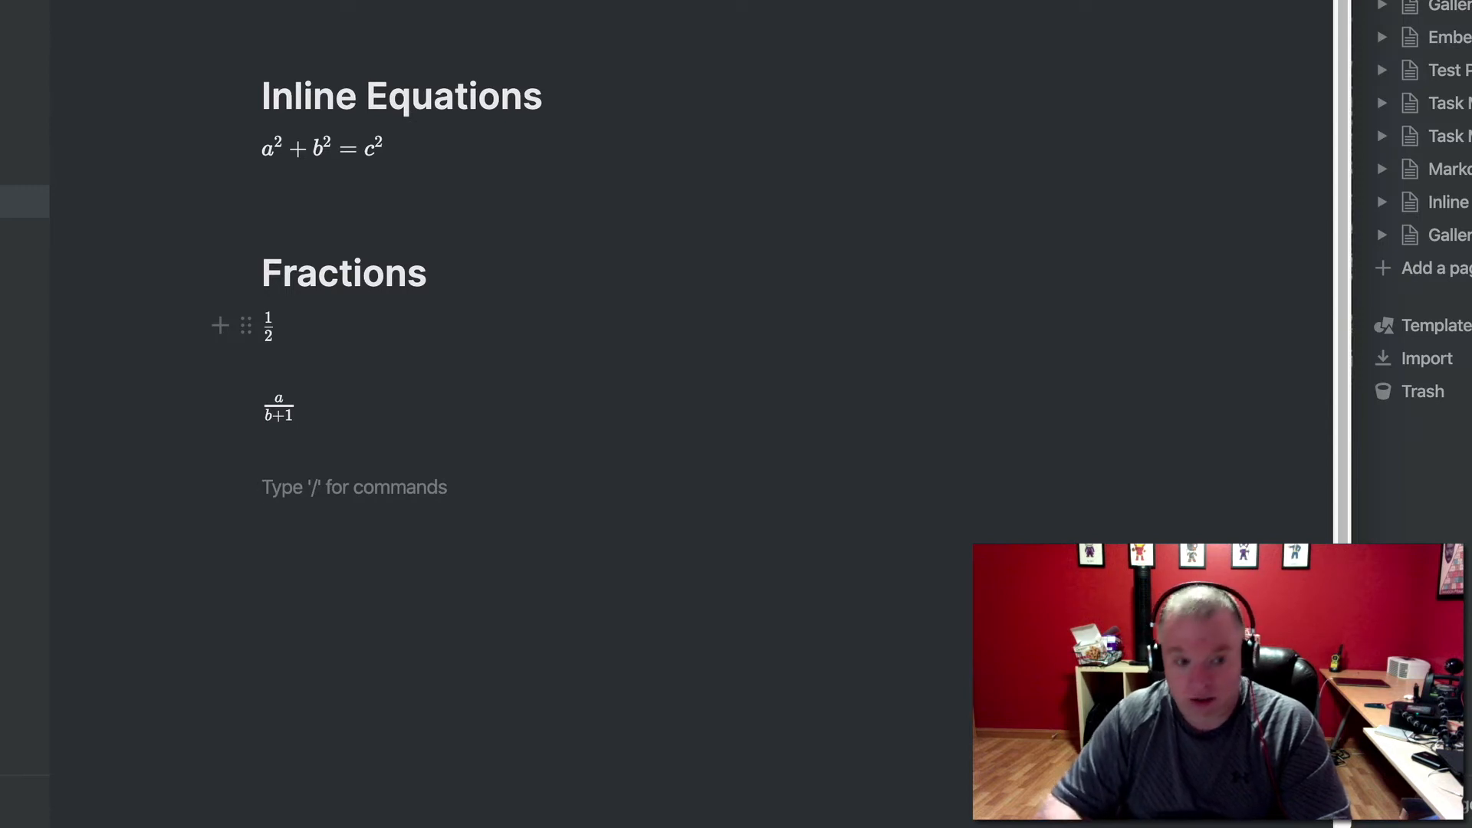
text(/Heading)
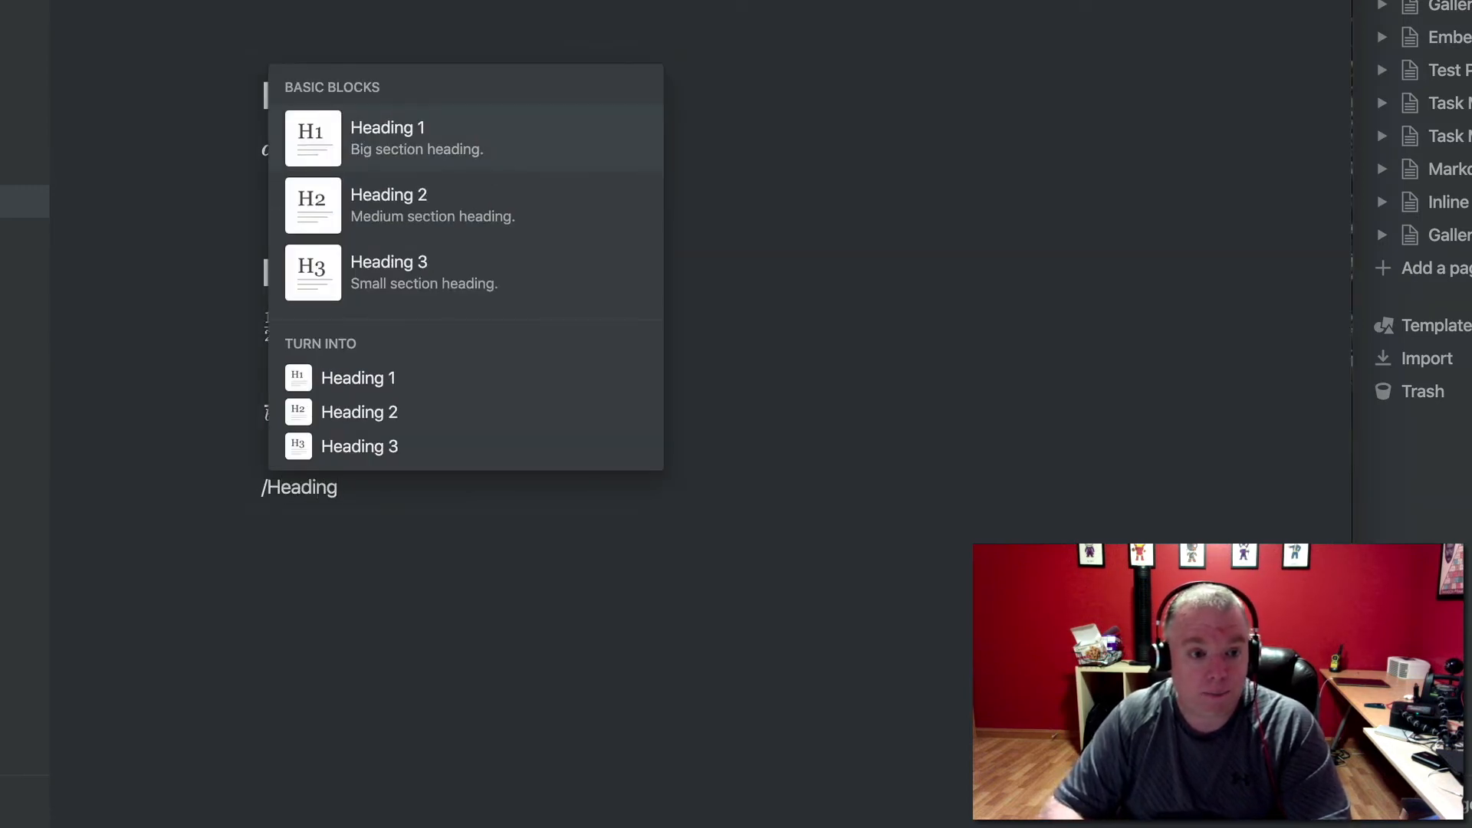
key(Return)
text(Squear)
key(BackSpace)
key(BackSpace)
text(re)
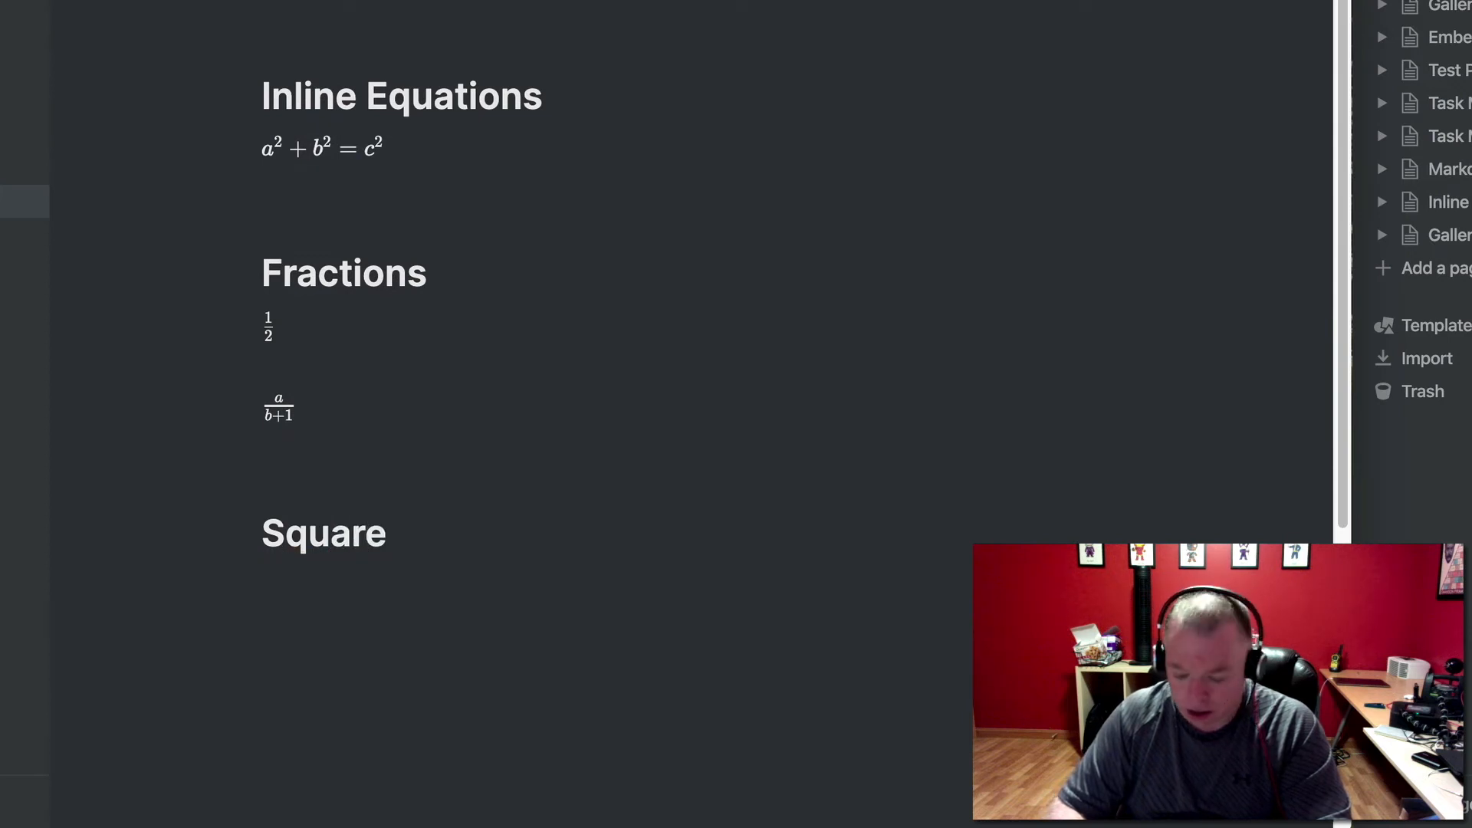
text( &)
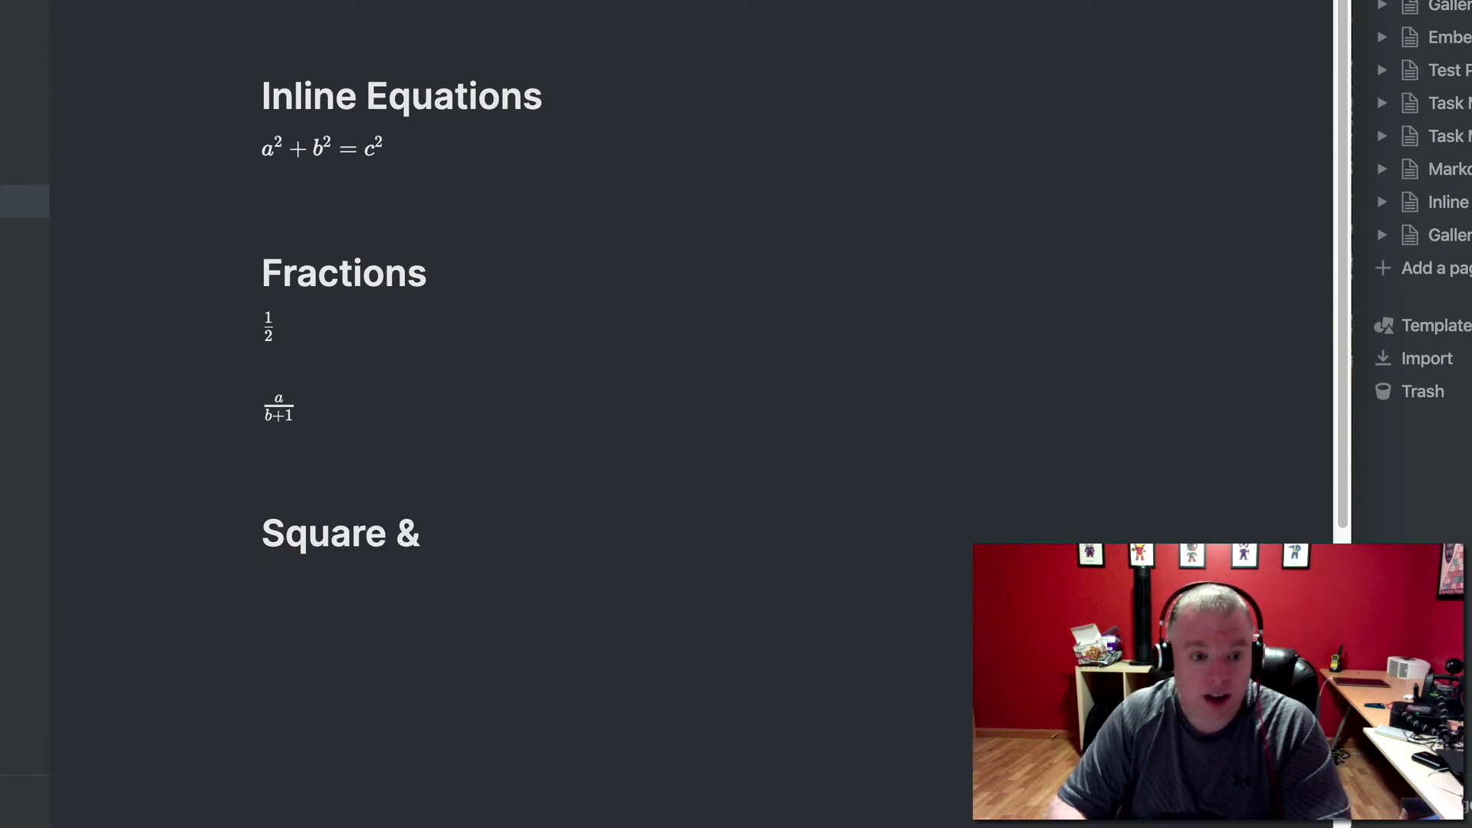
text( Cube Roots)
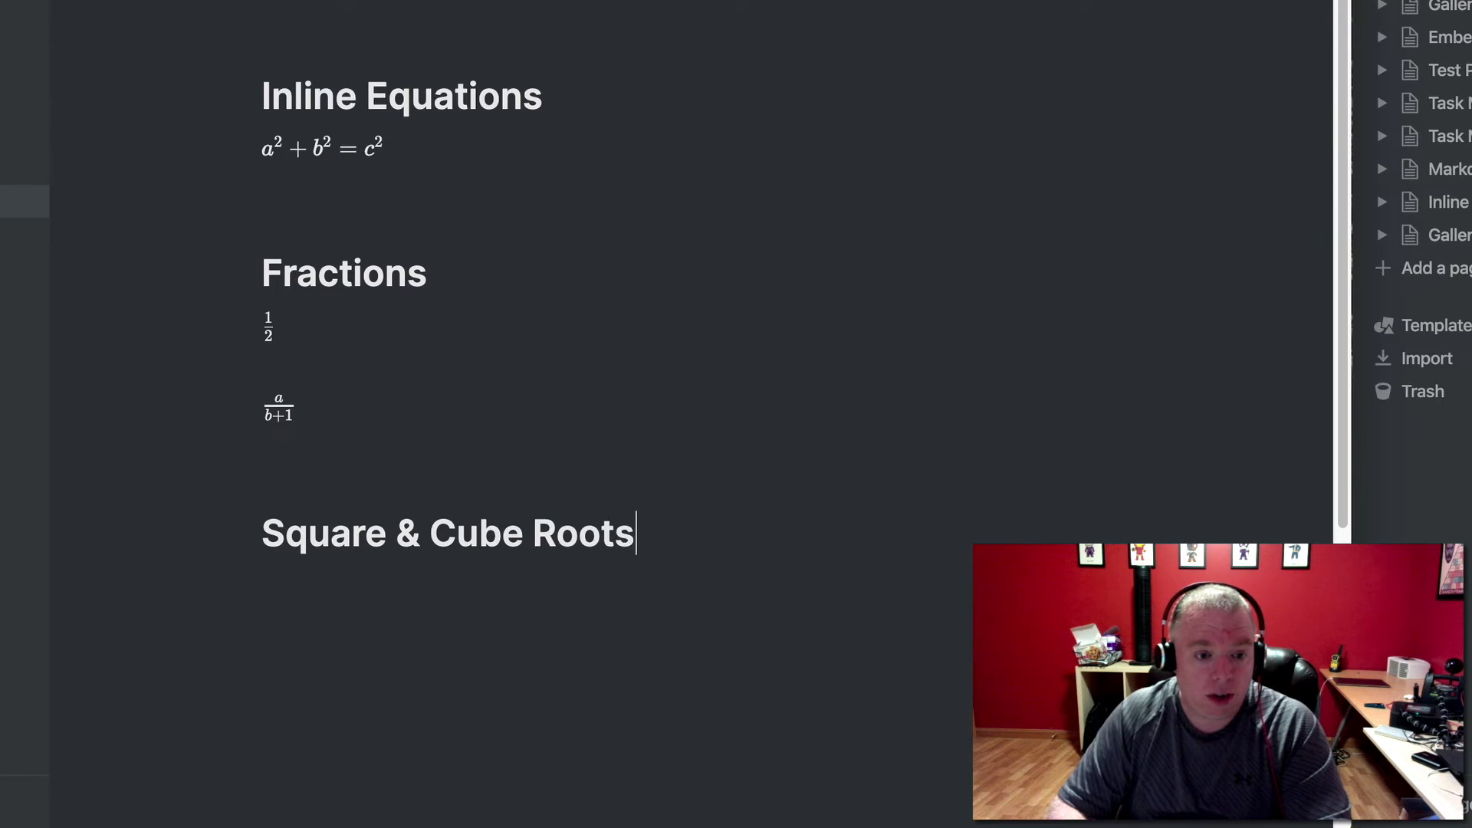
Step: Add the inline equation \sqrt{9} directly below the "Square & Cube Roots" heading
key(Return)
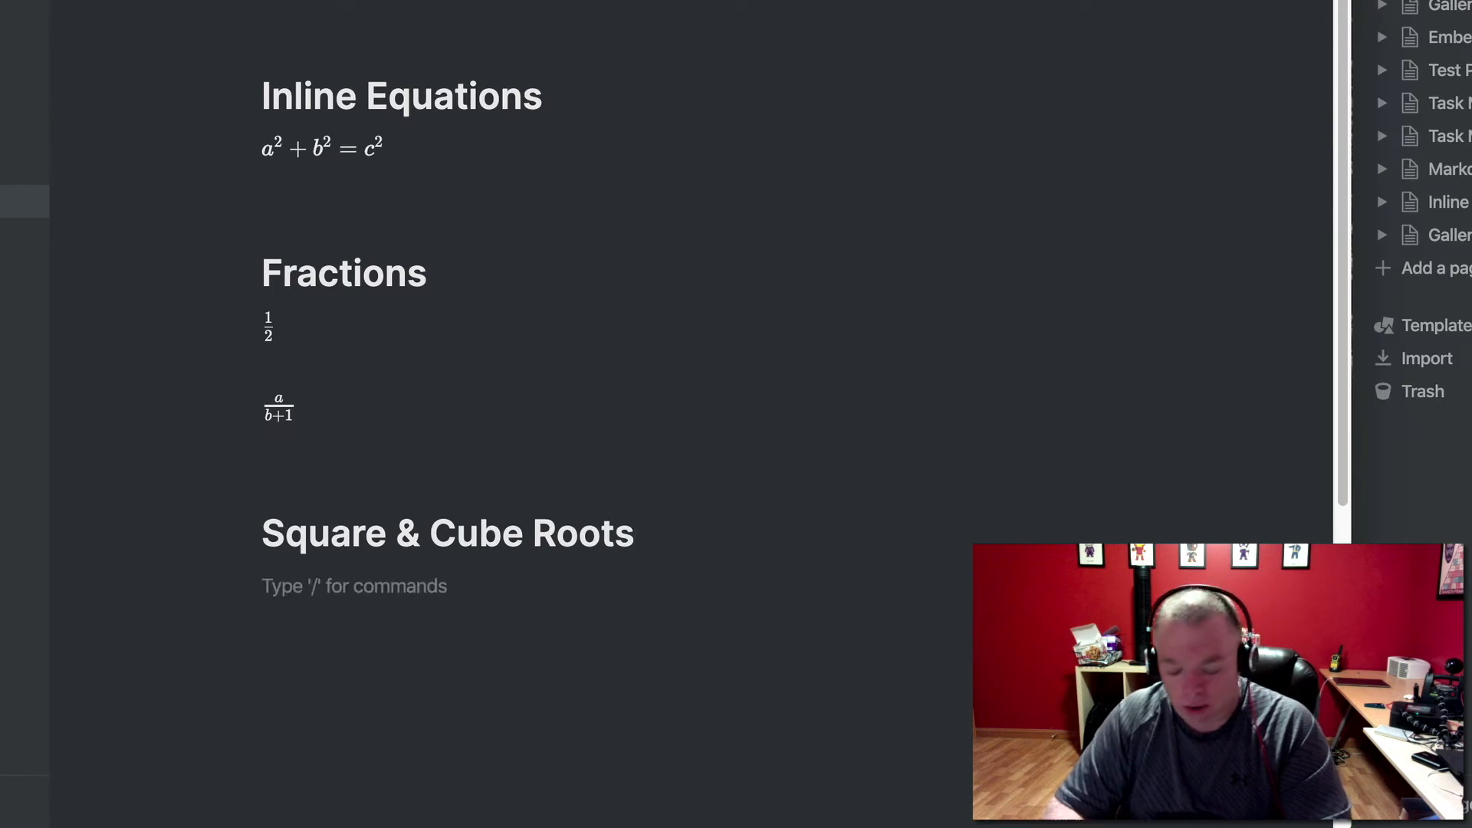
text($$)
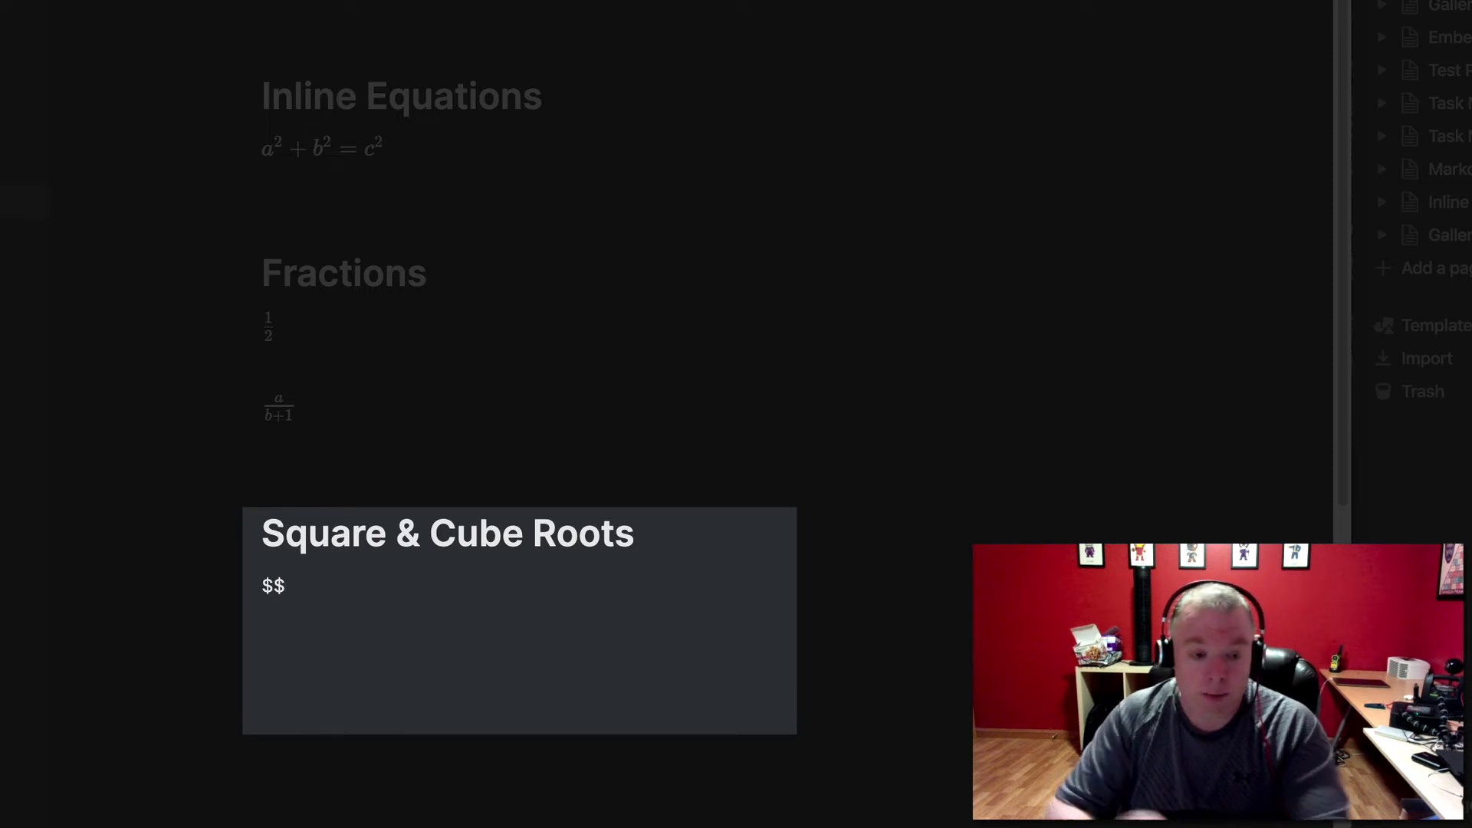
text(\)
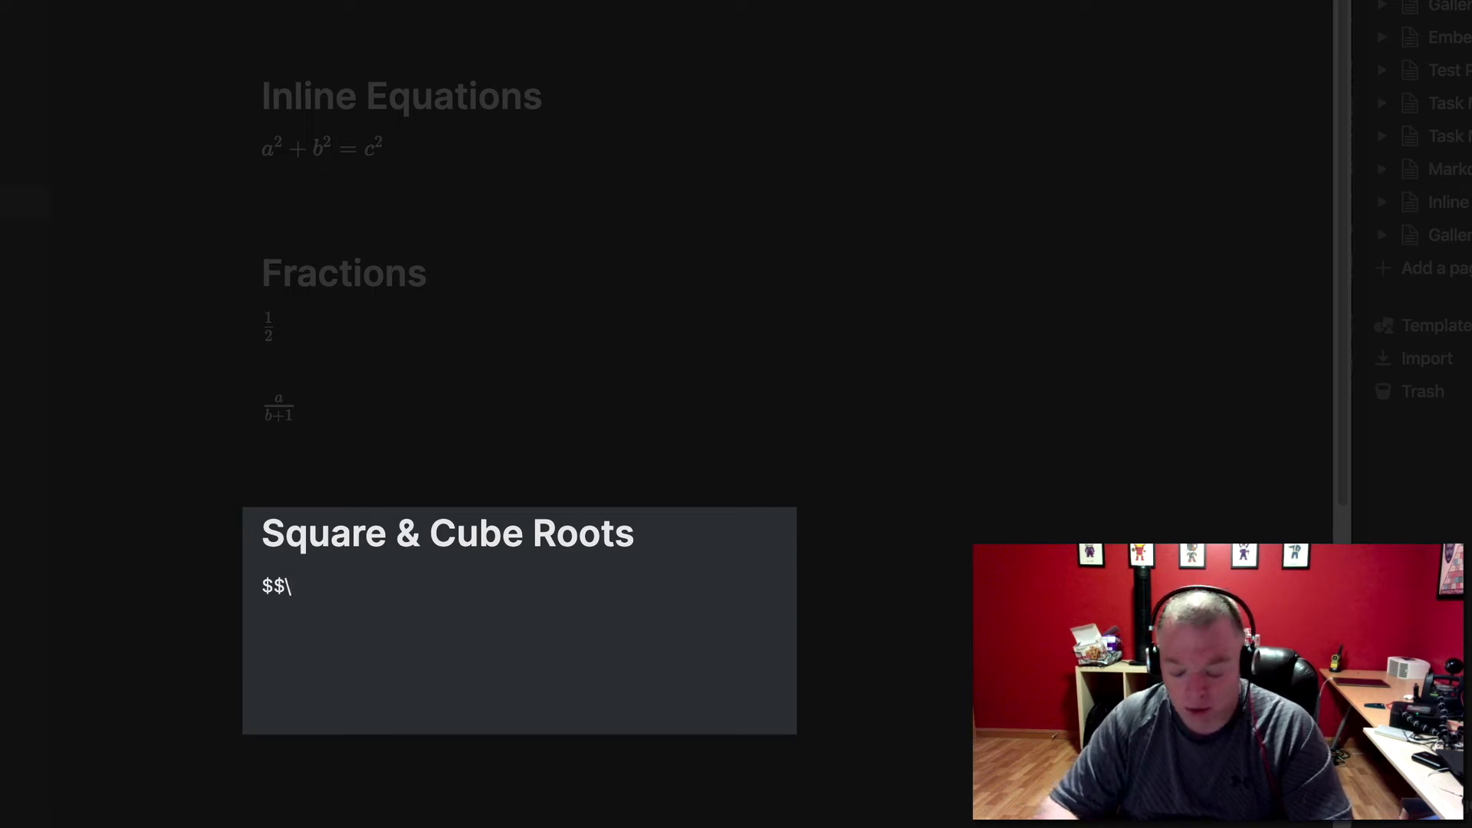
text(sqrt)
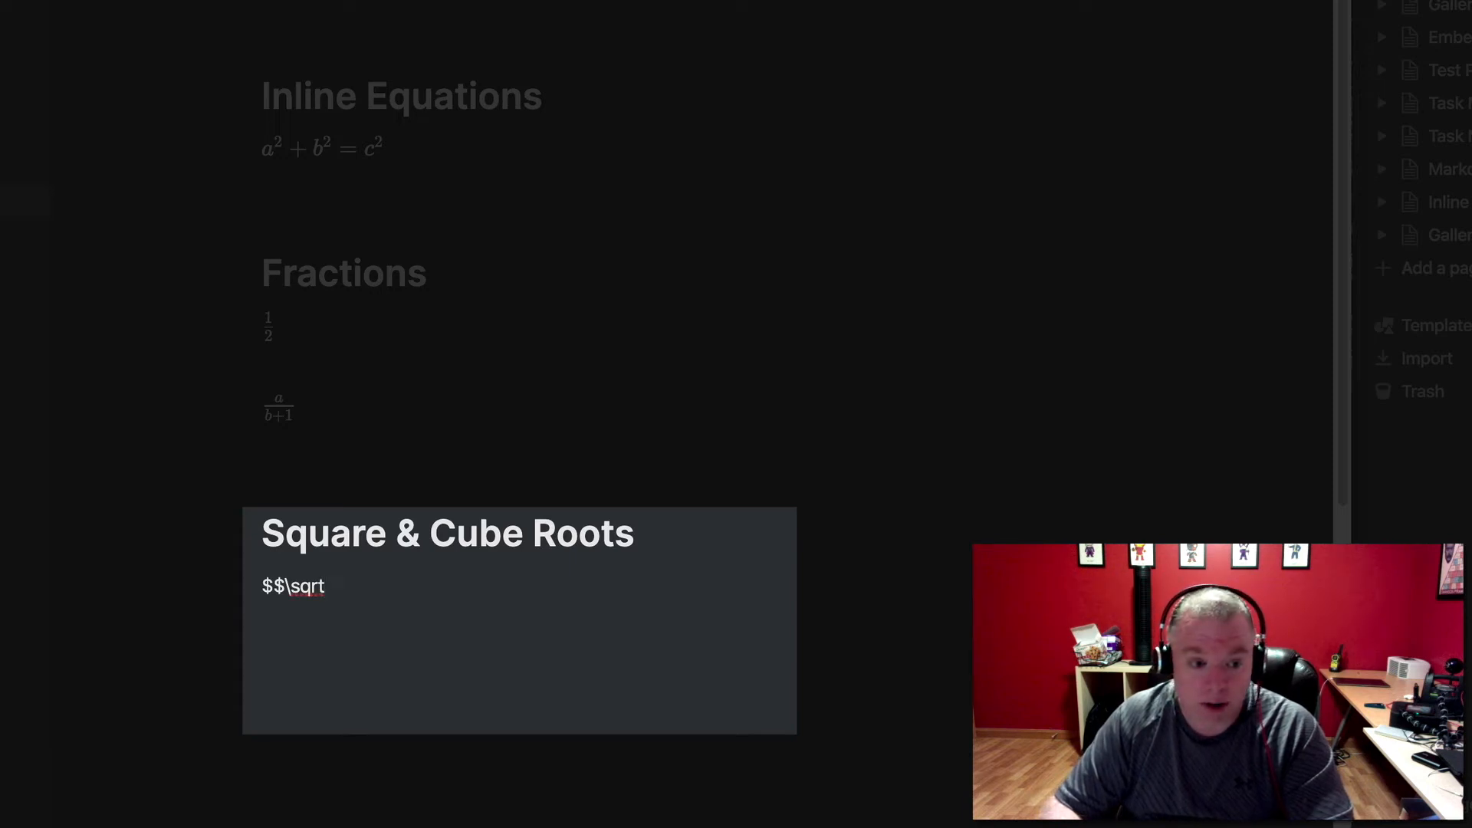
text({)
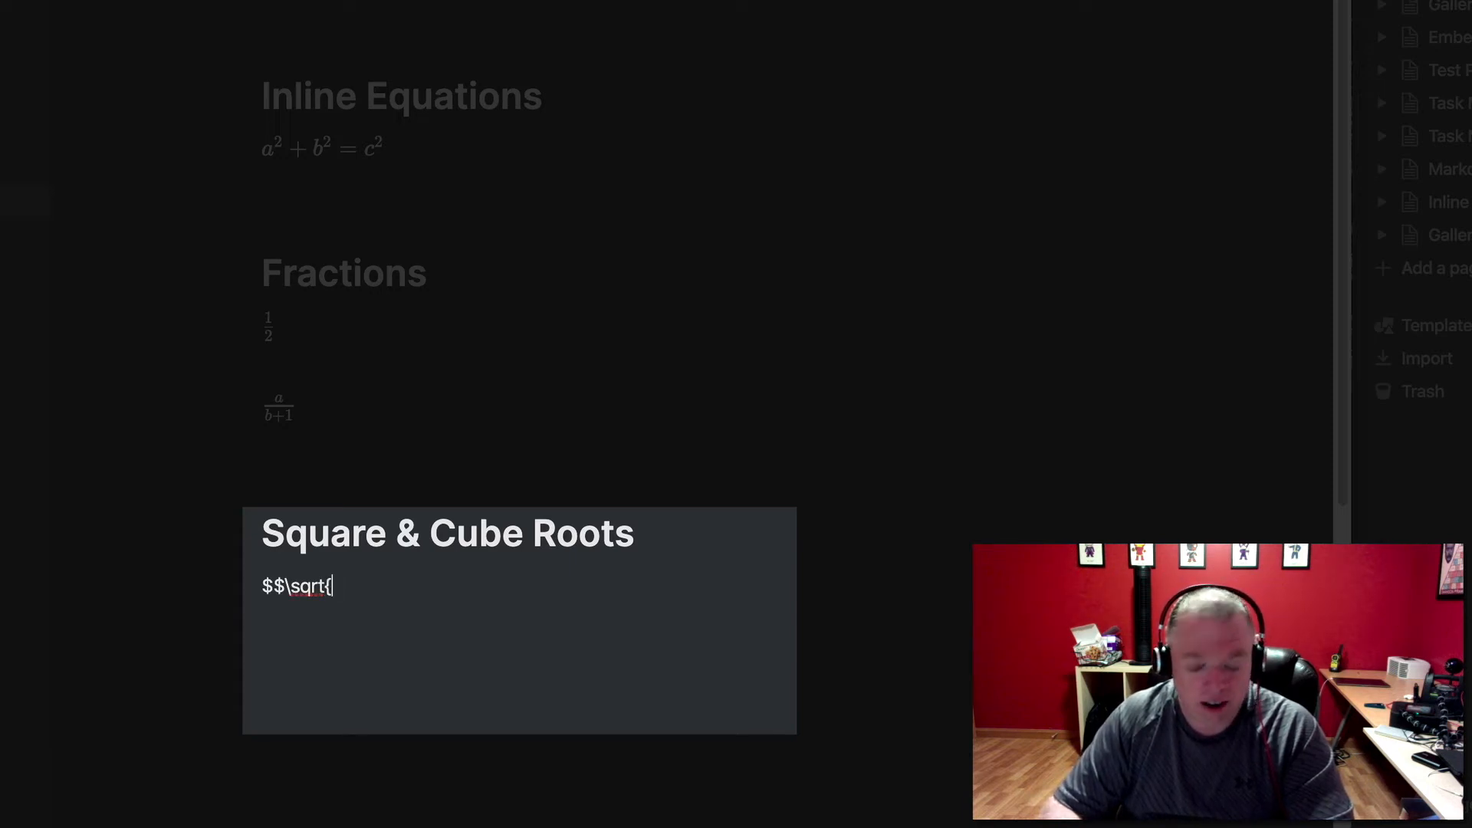
text(9)
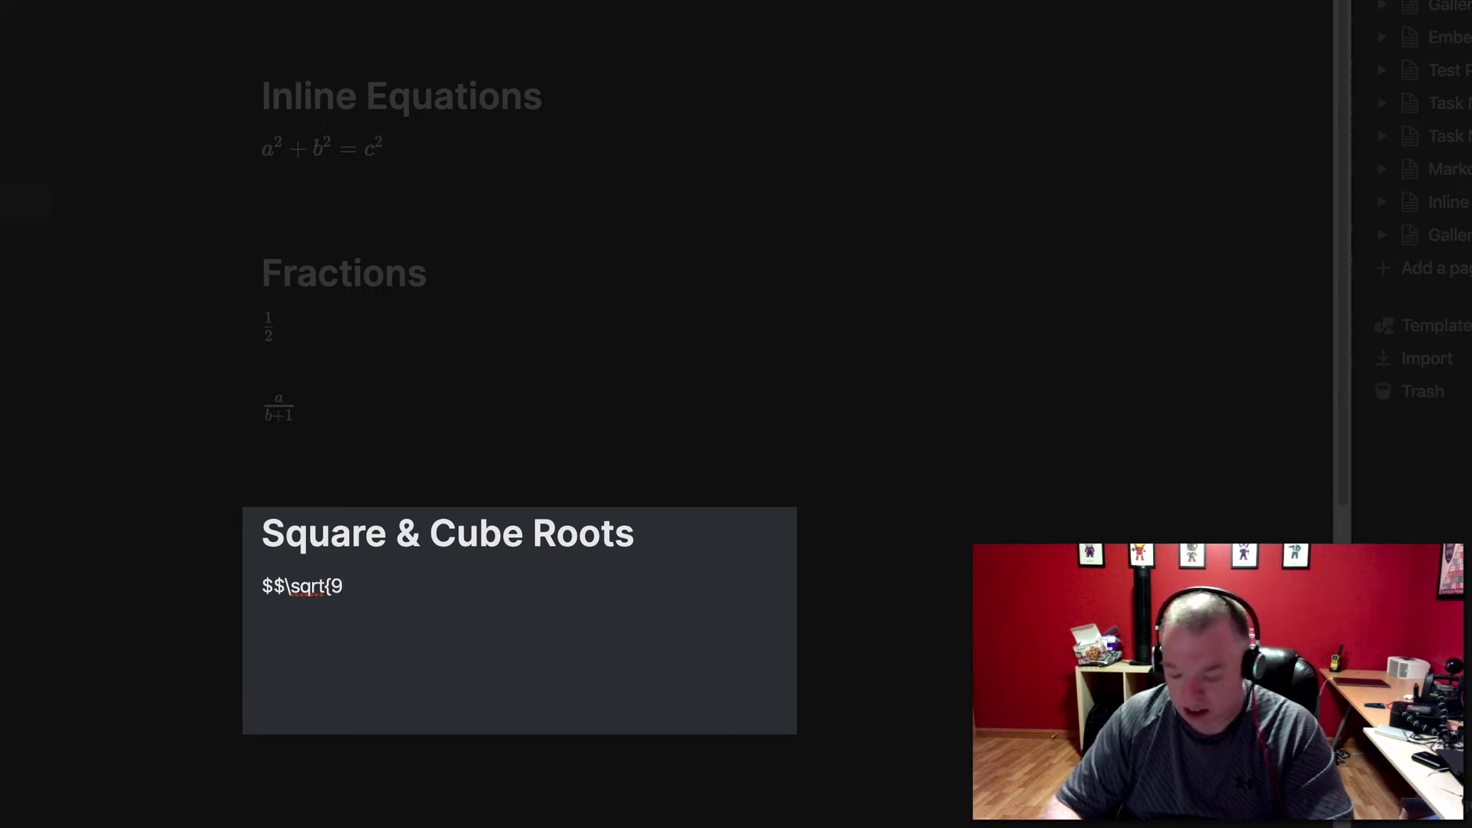
text(})
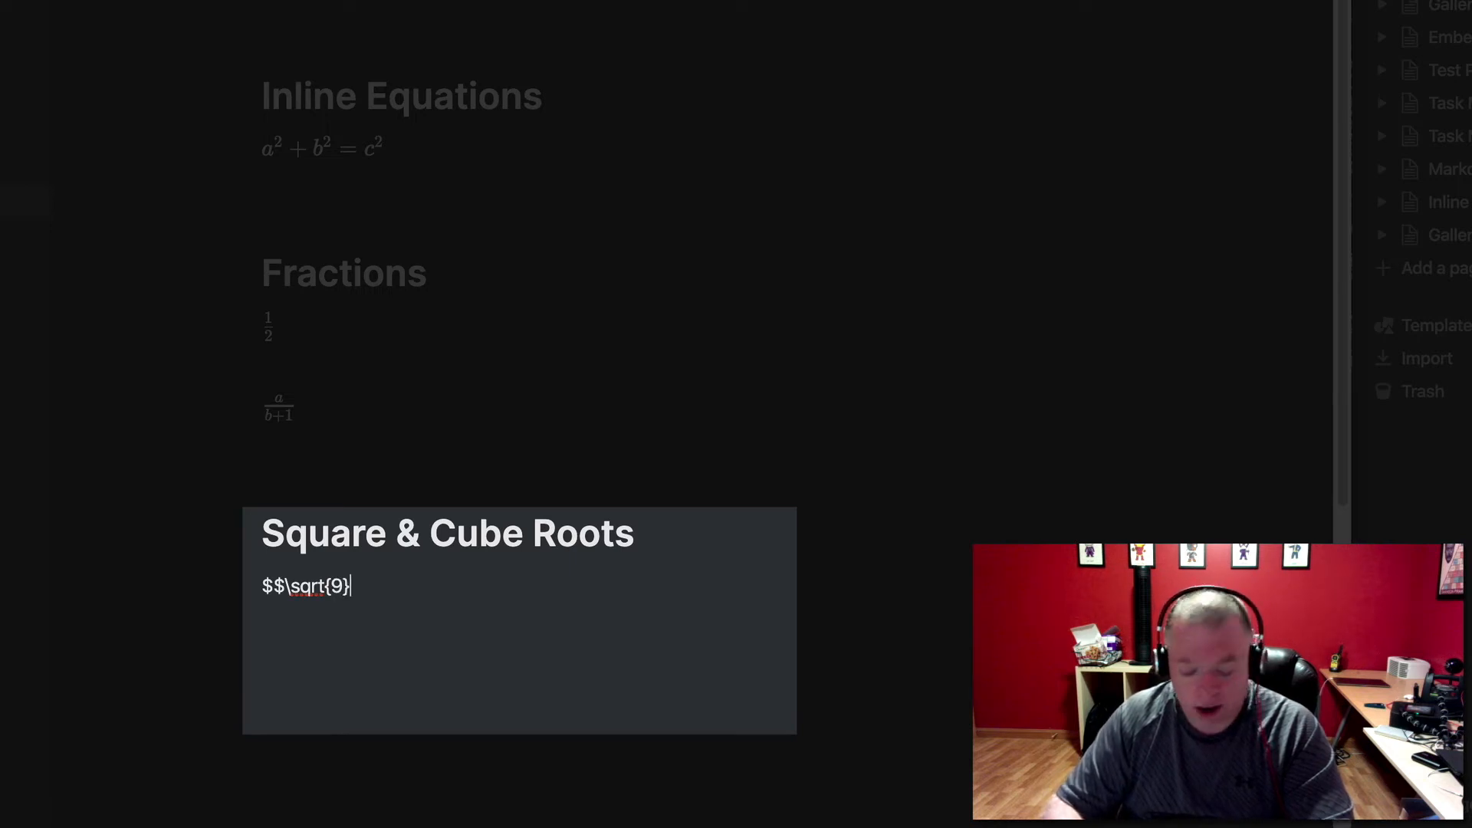
text($$)
key(Return)
key(Return)
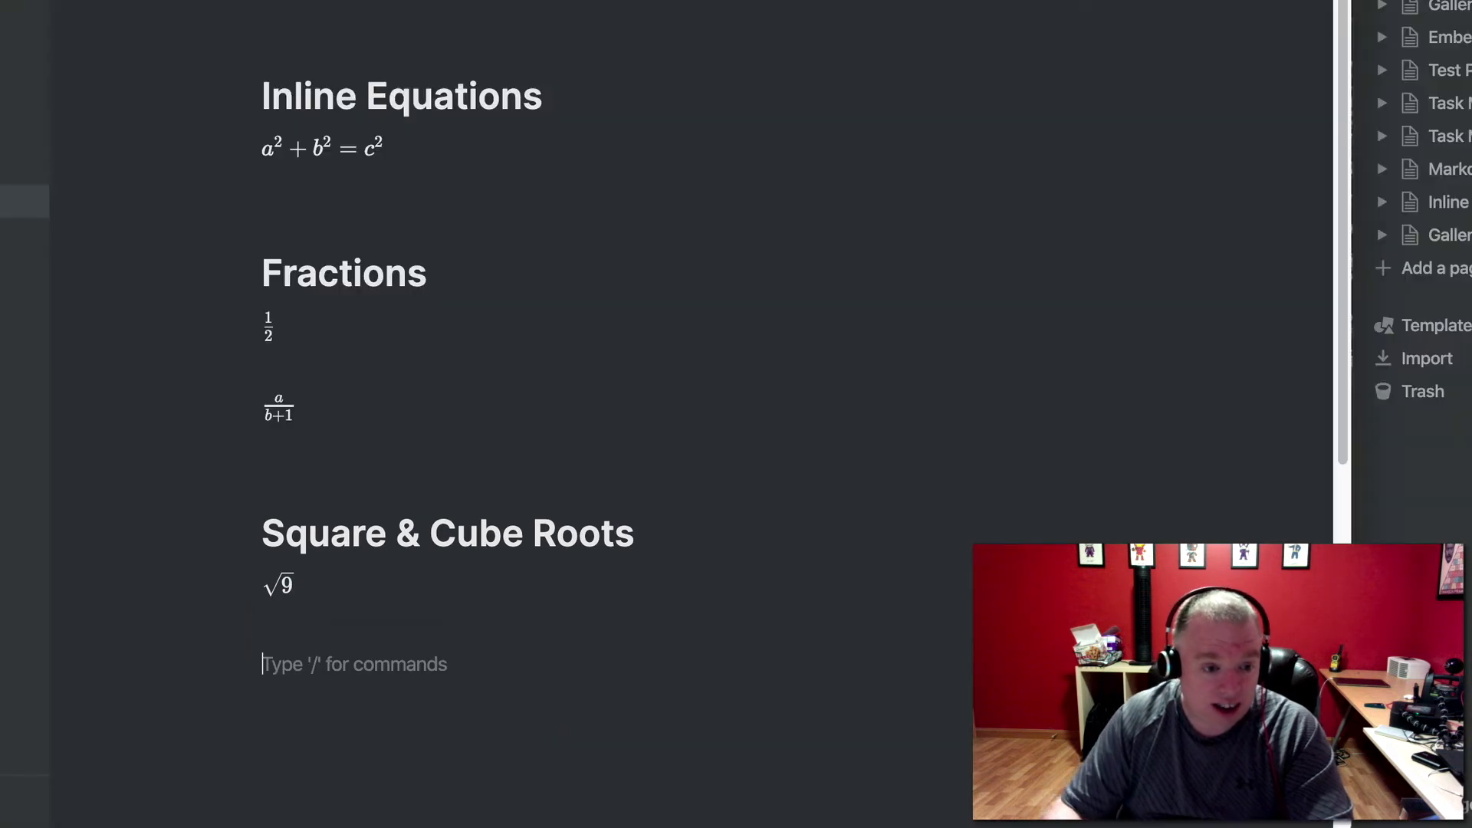
Step: Add the inline equation \sqrt{x} on the line directly below the square root of 9
click(285, 621)
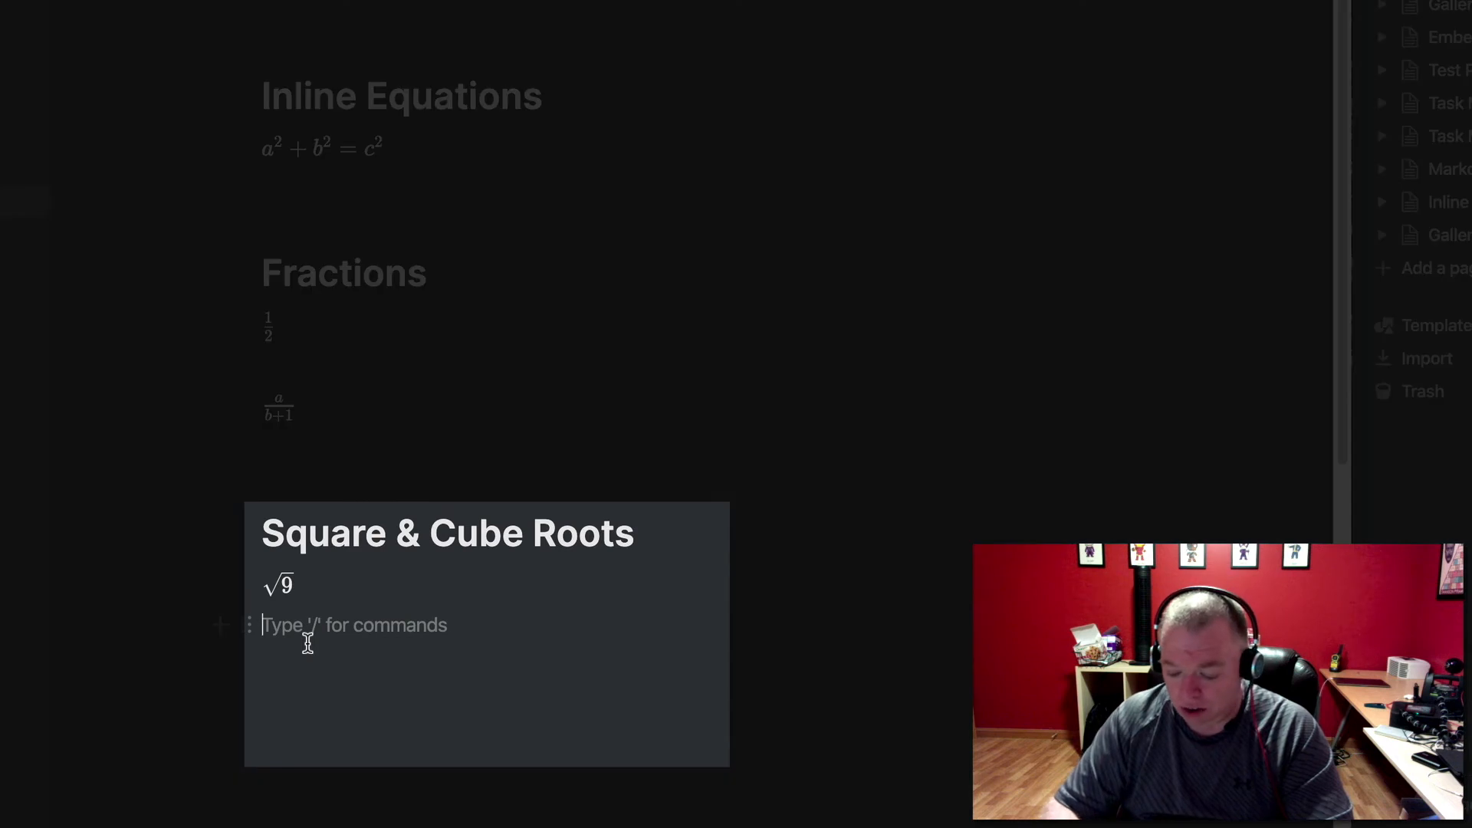
text($$)
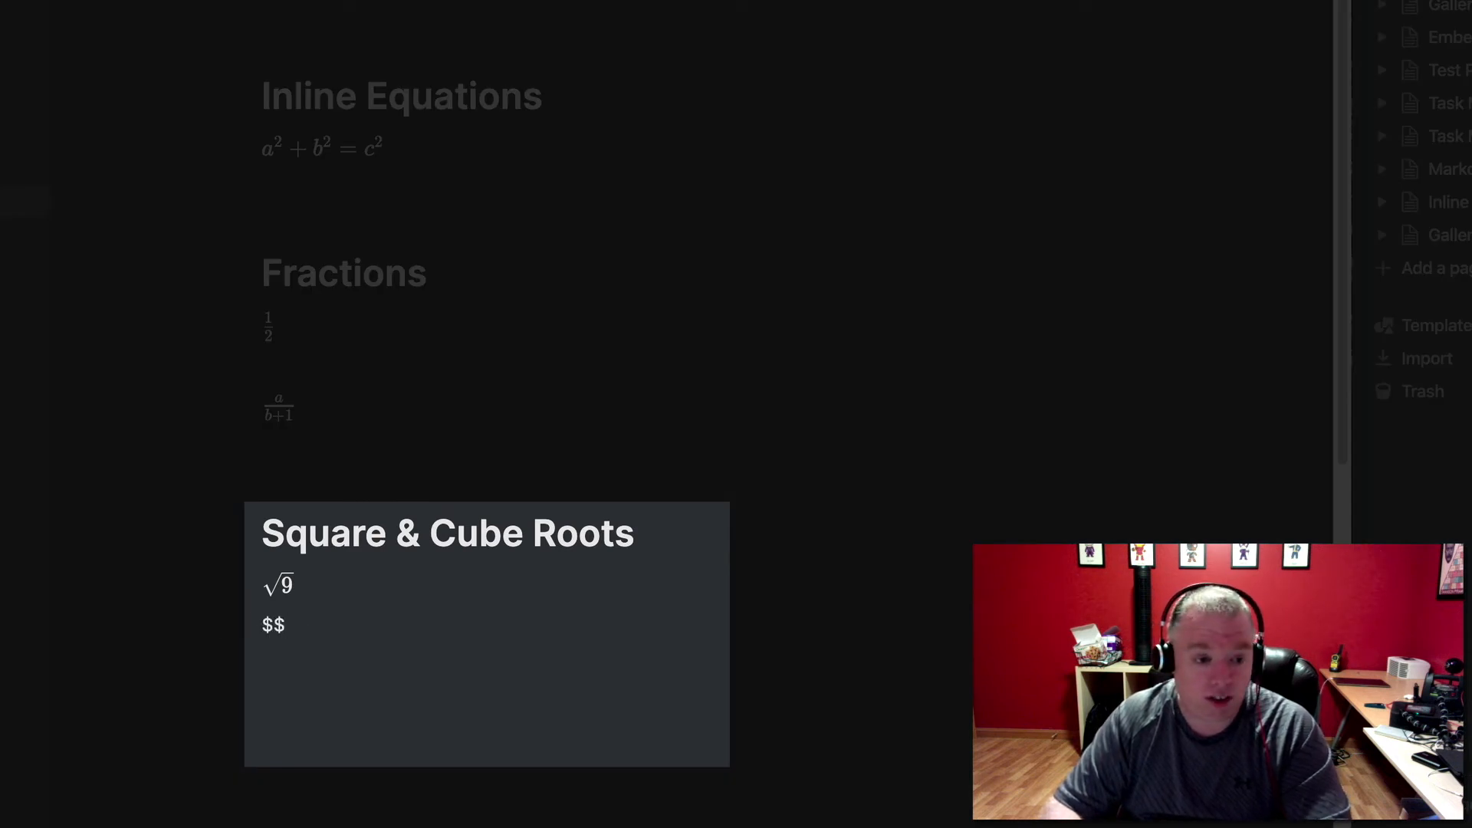
text(\sq)
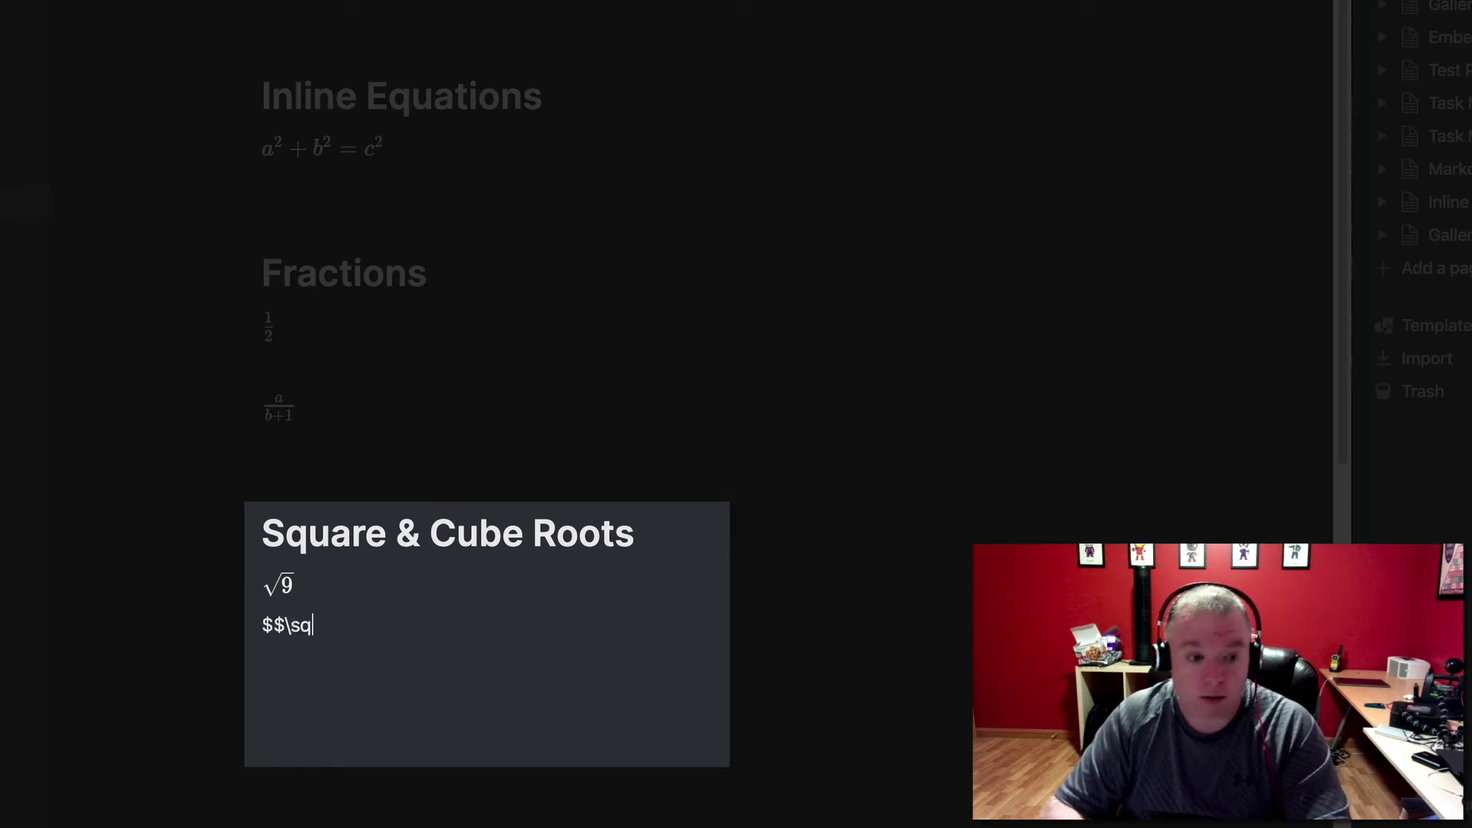
text(rt{x)
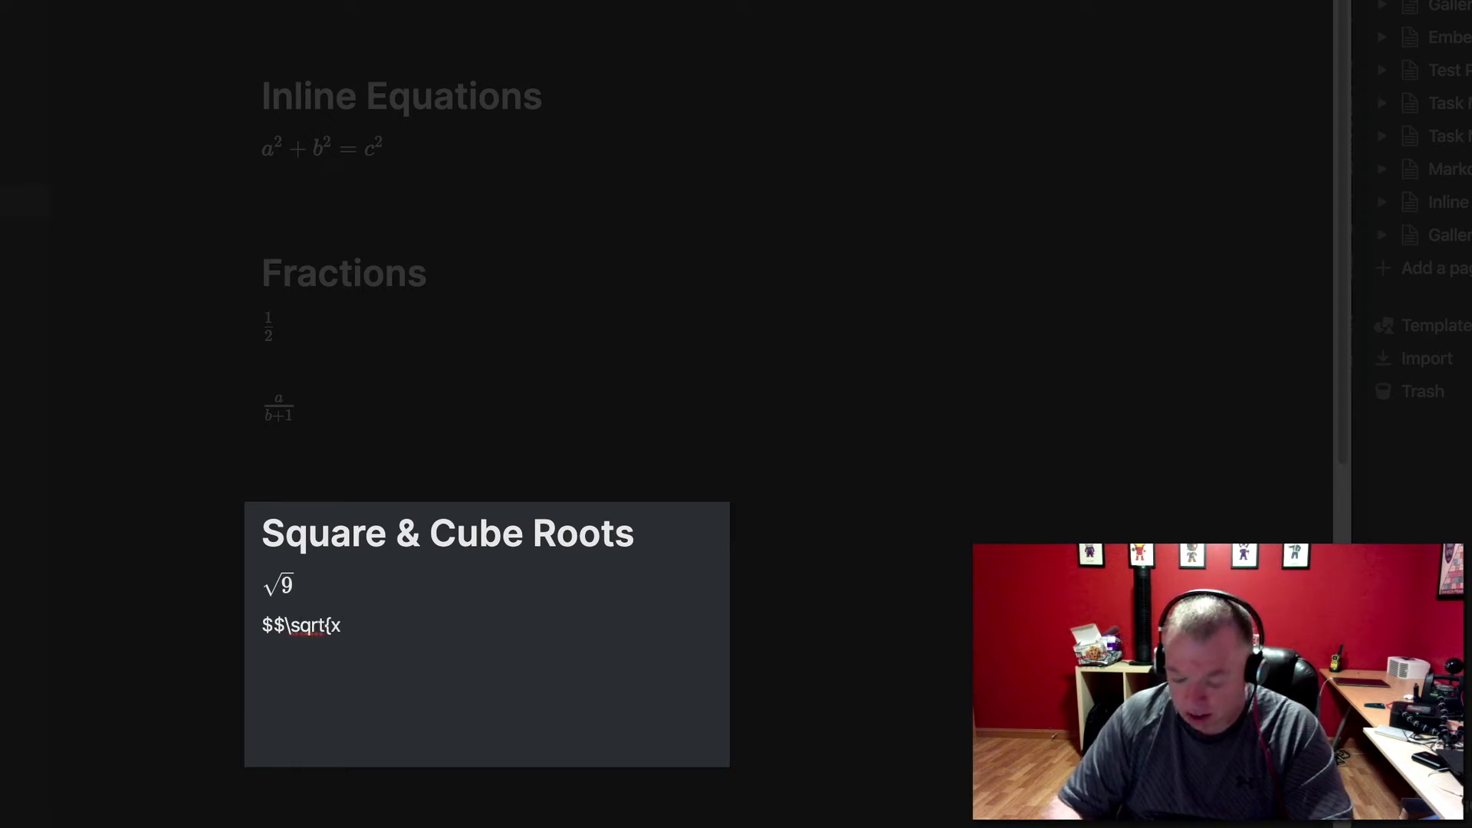
text(}$$)
key(Return)
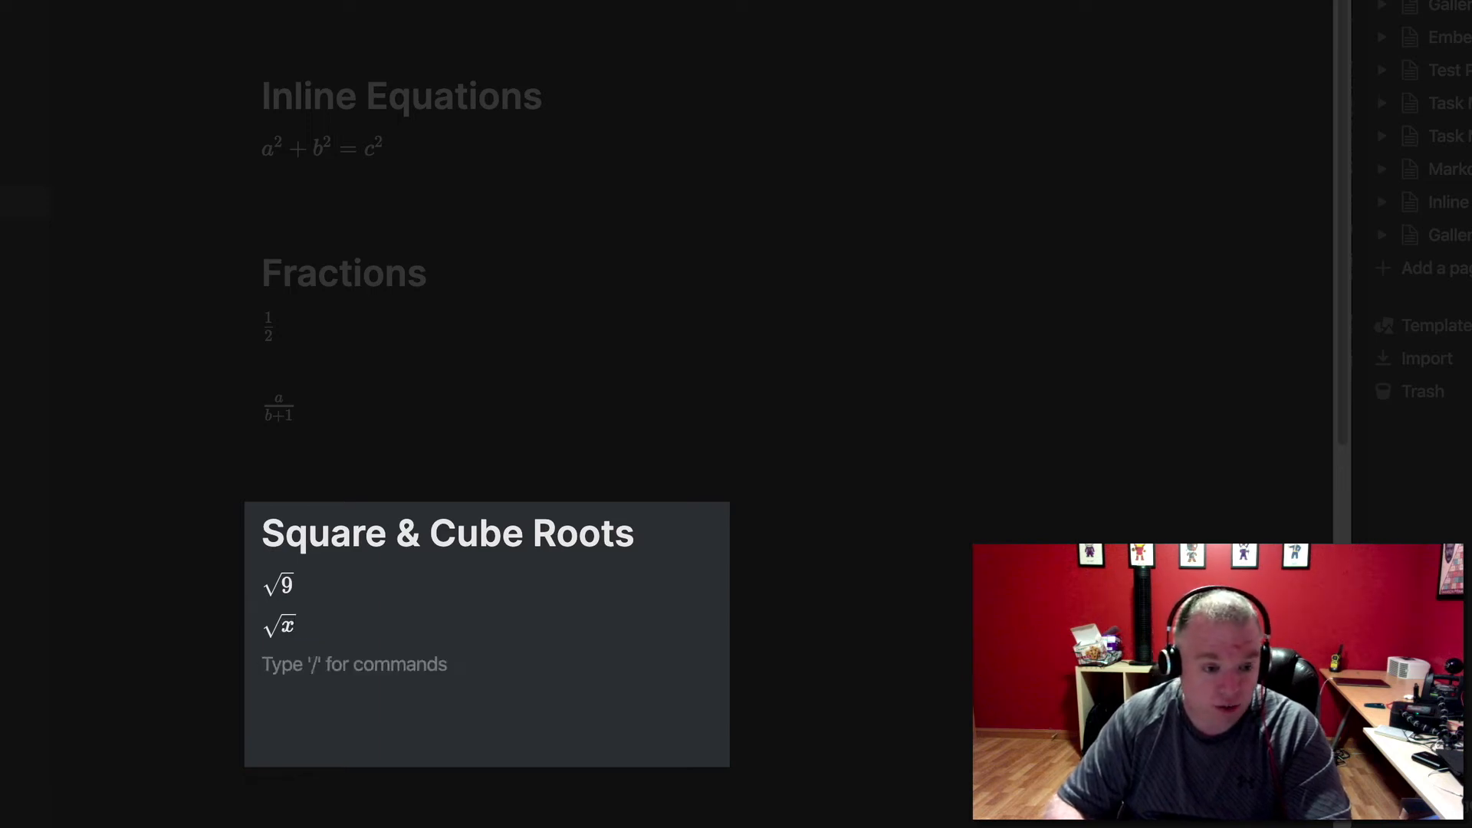
Step: Begin another inline equation below the square root of x, leaving a blank line between them
key(Return)
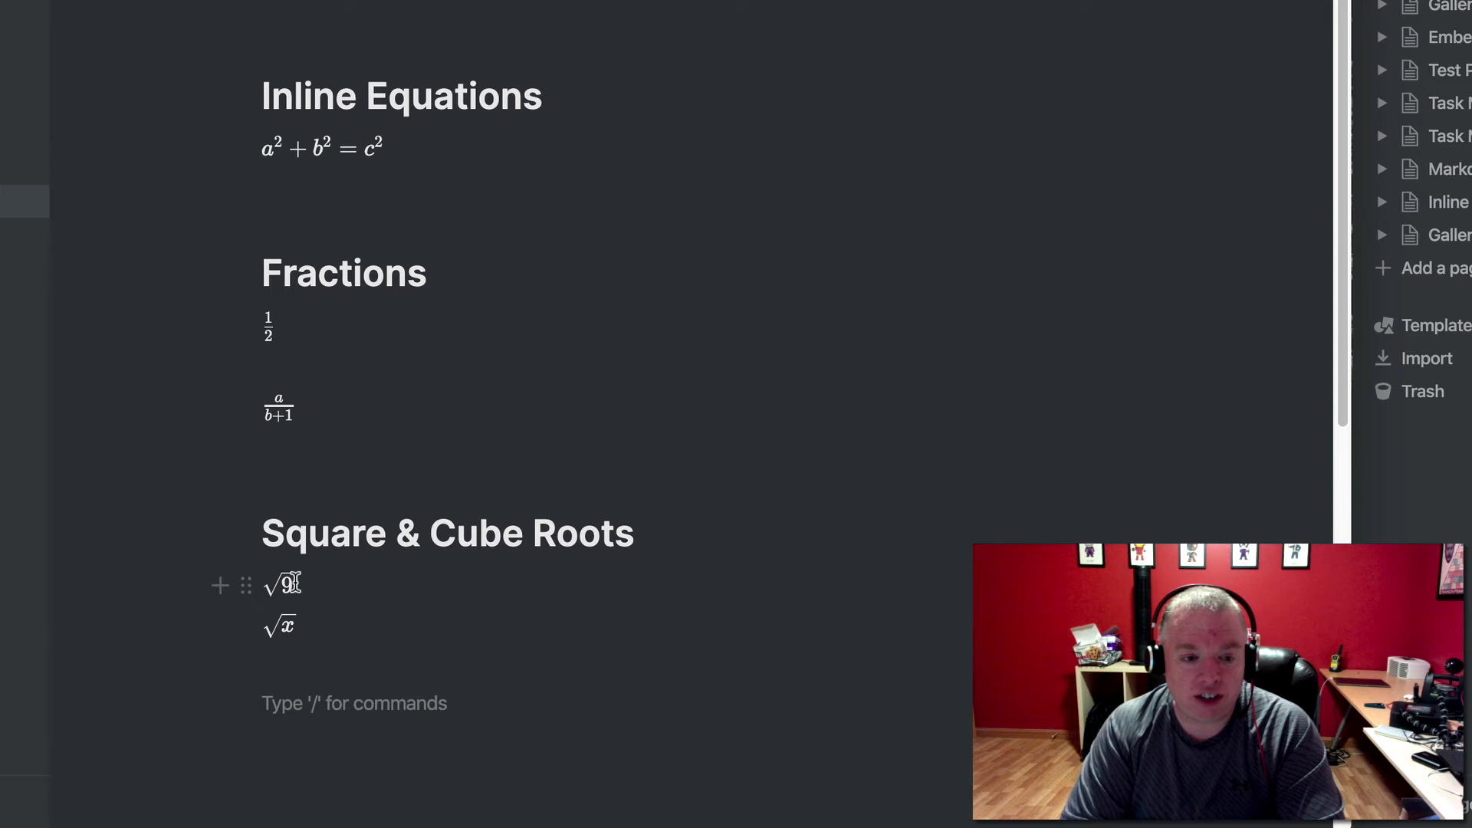
text($)
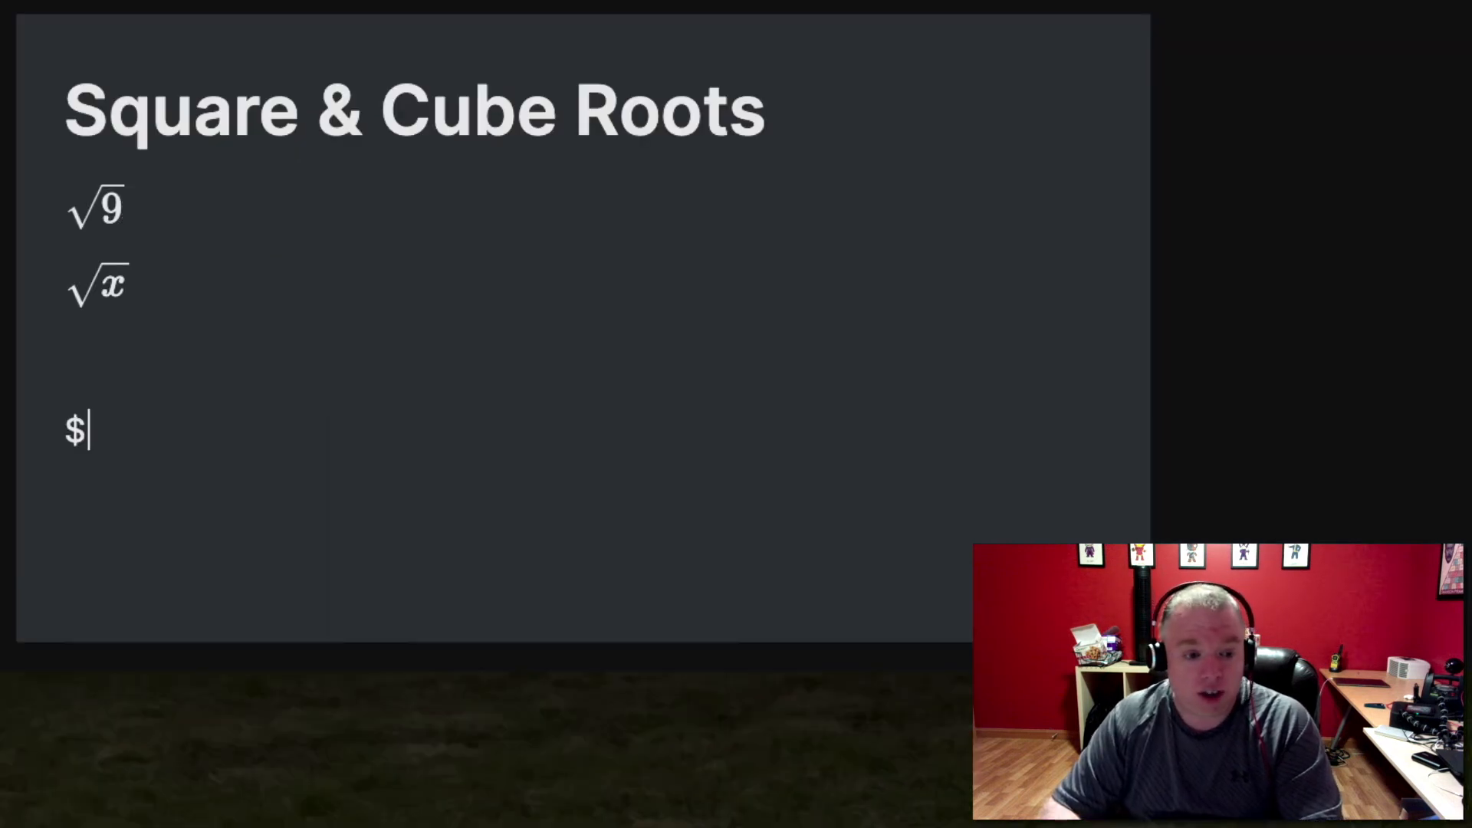